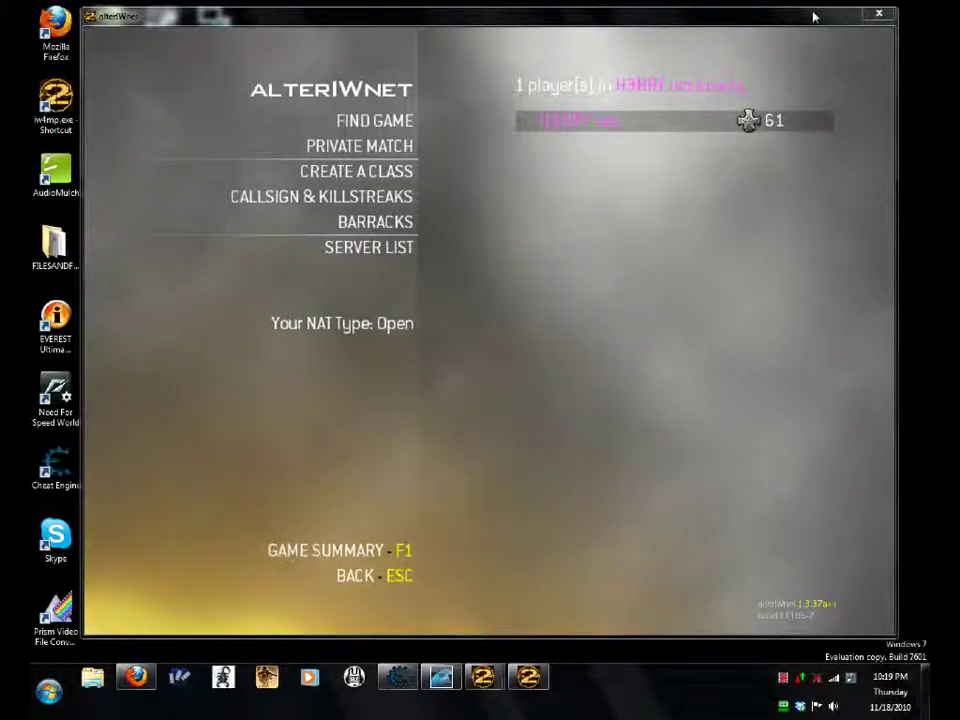
Move the game window out of the way, switch to Cheat Engine and attach it to the iw4.exe process
{"action": "left_click_drag", "start_coordinate": [813, 16], "coordinate": [813, 645]}
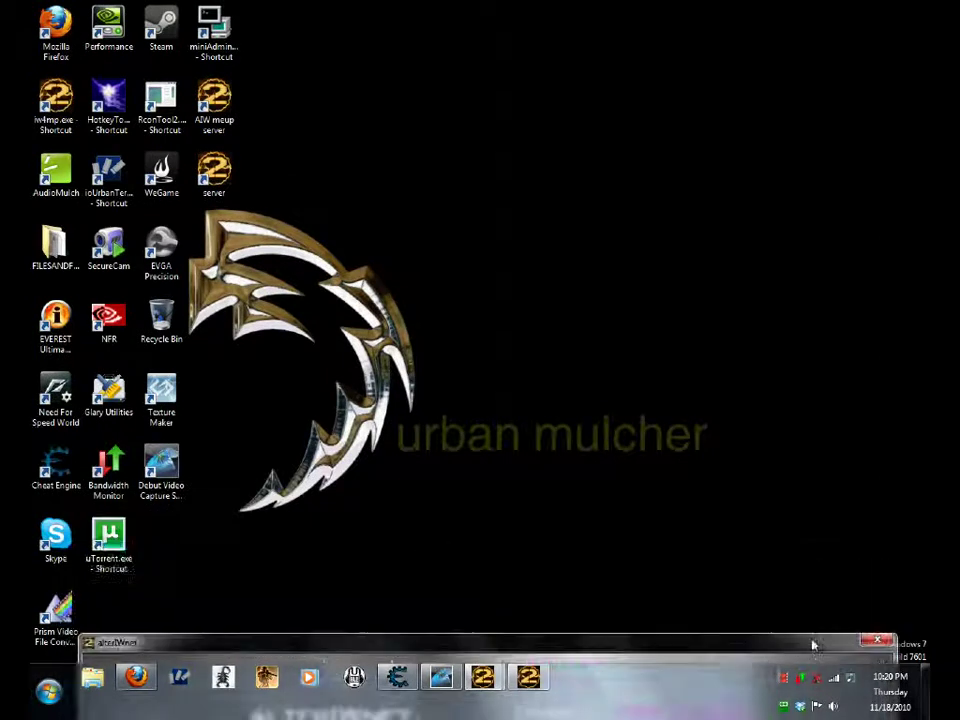
{"action": "left_click", "coordinate": [397, 677]}
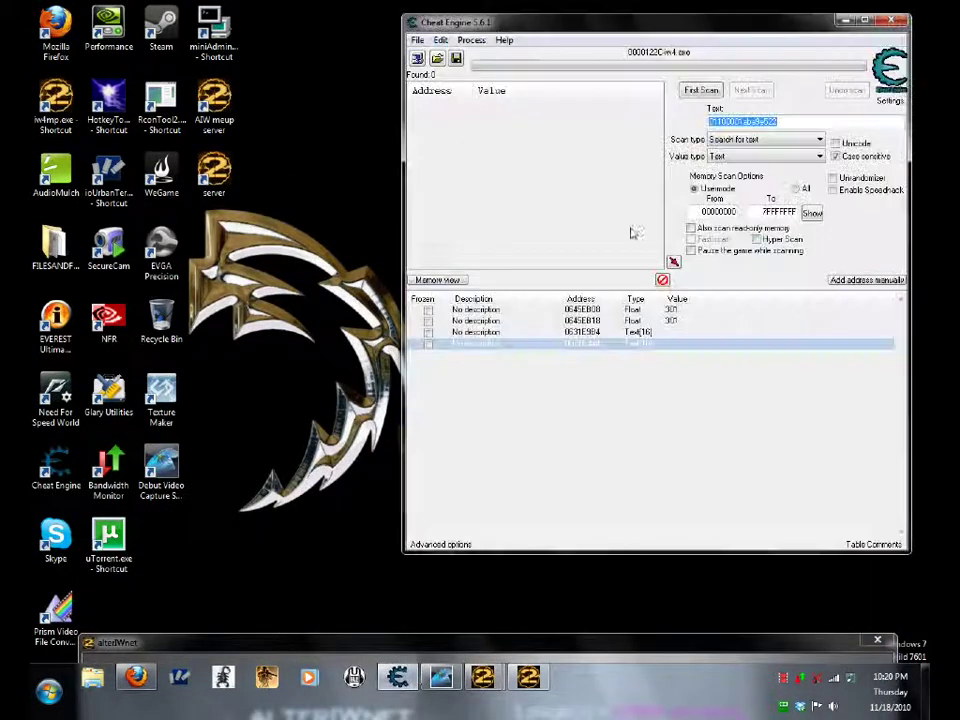
{"action": "left_click", "coordinate": [420, 58]}
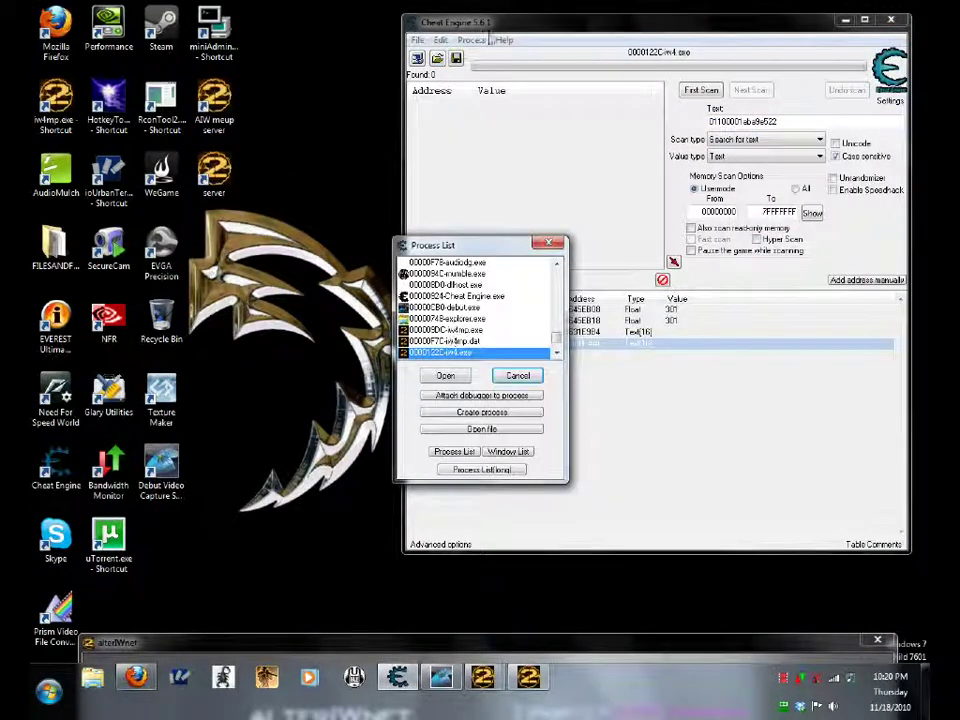
{"action": "left_click", "coordinate": [446, 376]}
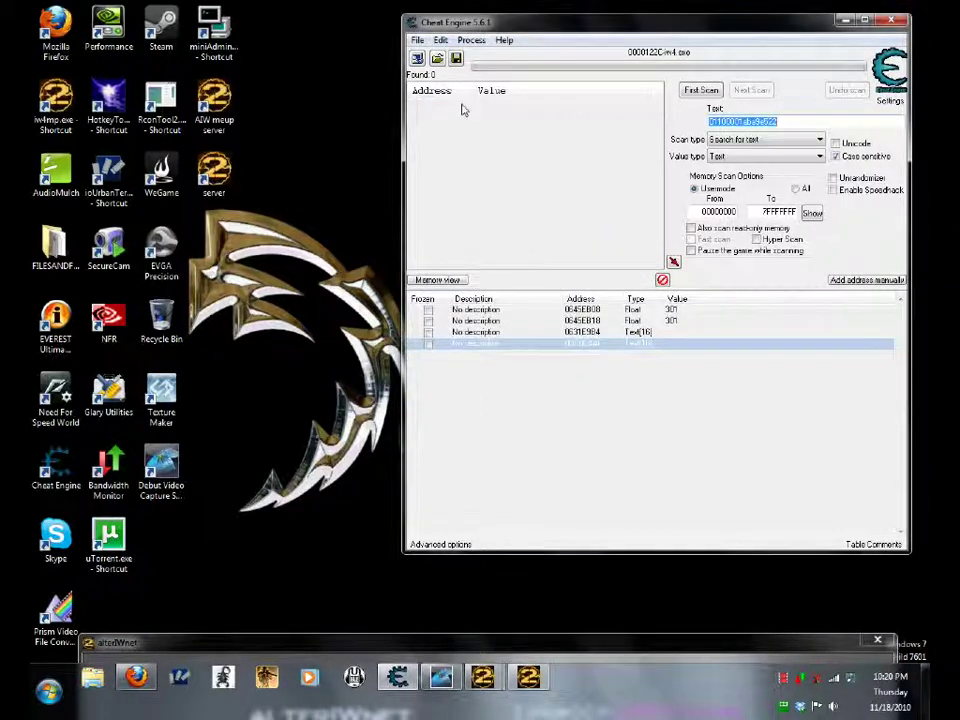
Try a first memory scan for the player's ID with the value type Text
{"action": "left_click", "coordinate": [798, 119]}
{"action": "left_click_drag", "start_coordinate": [782, 121], "coordinate": [720, 109]}
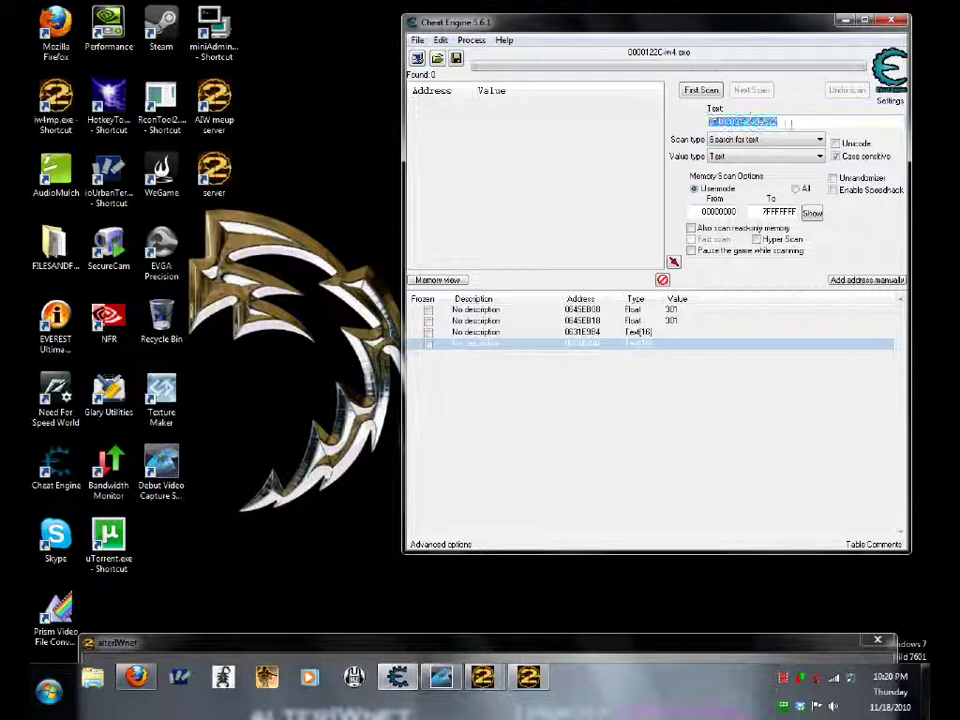
{"action": "left_click", "coordinate": [788, 122]}
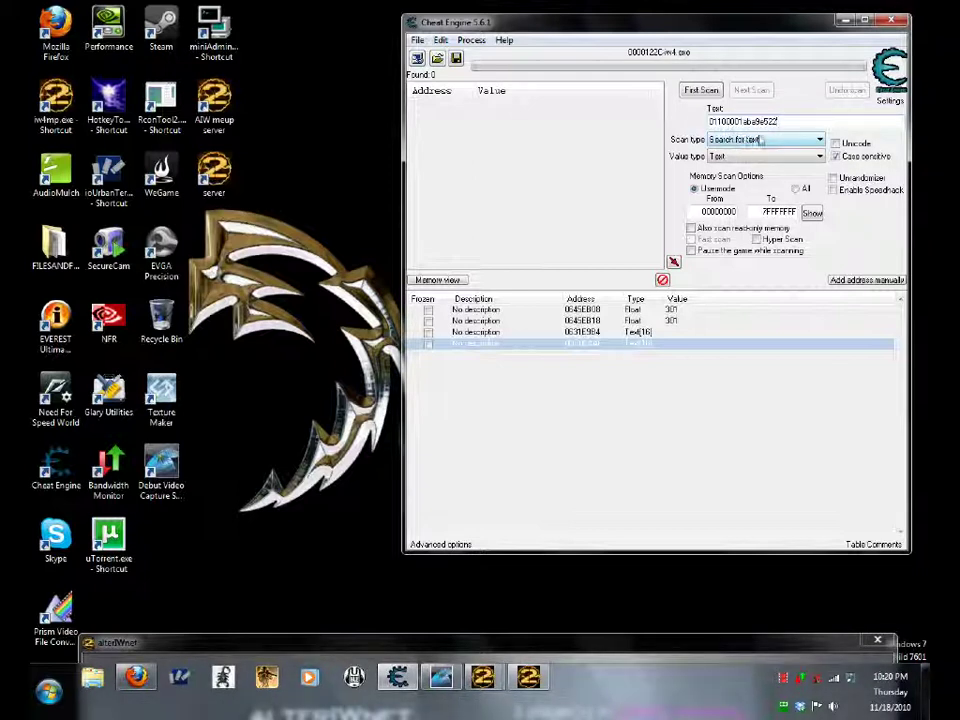
{"action": "left_click", "coordinate": [703, 90]}
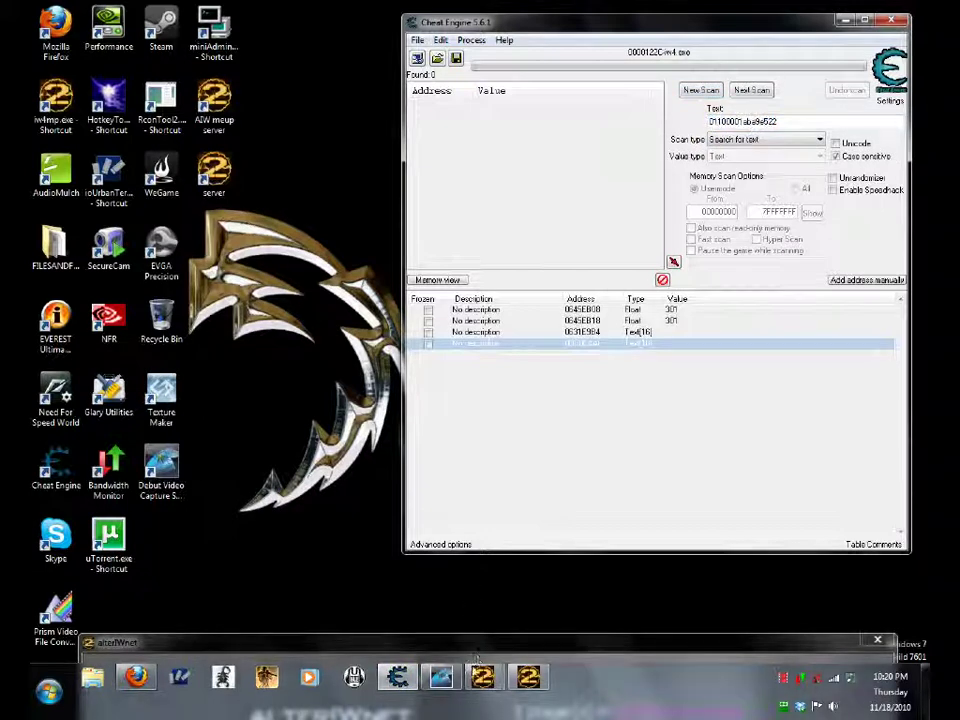
Switch to the aIW Console and try to submit the bare server address 192.168.0.3:28970
{"action": "mouse_move", "coordinate": [483, 677]}
{"action": "left_click", "coordinate": [405, 578]}
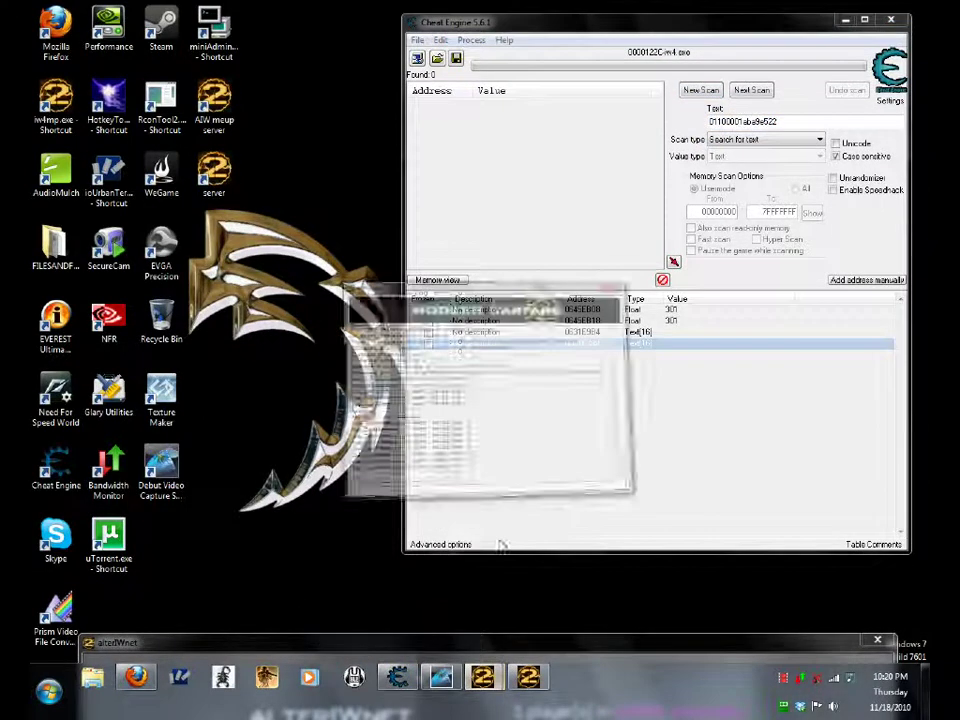
{"action": "left_click", "coordinate": [470, 399]}
{"action": "type", "text": "i"}
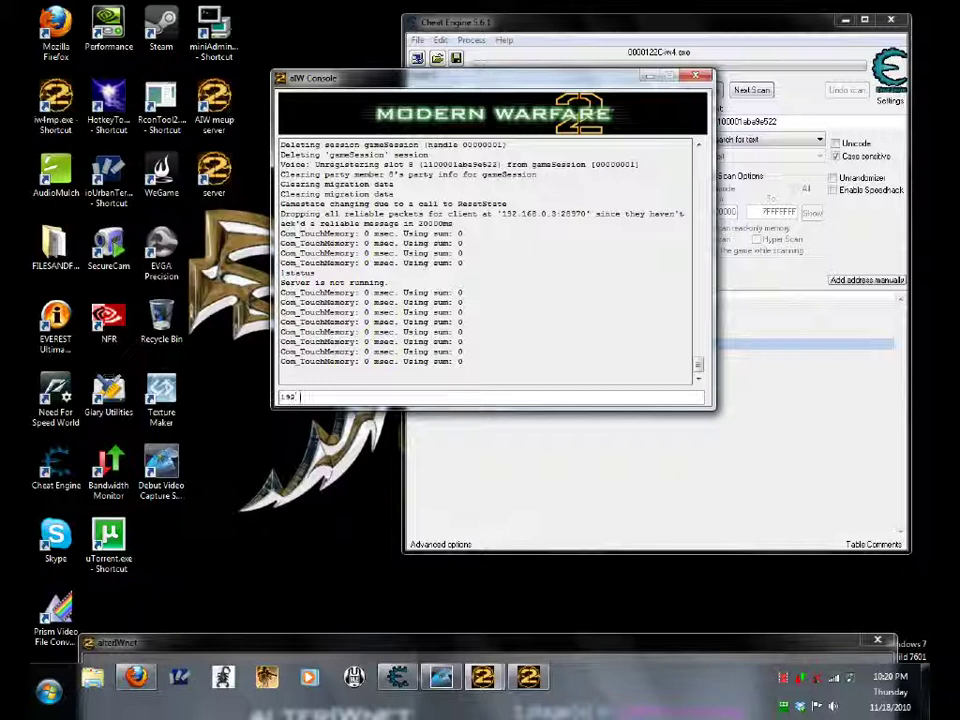
{"action": "type", "text": "192.168.0."}
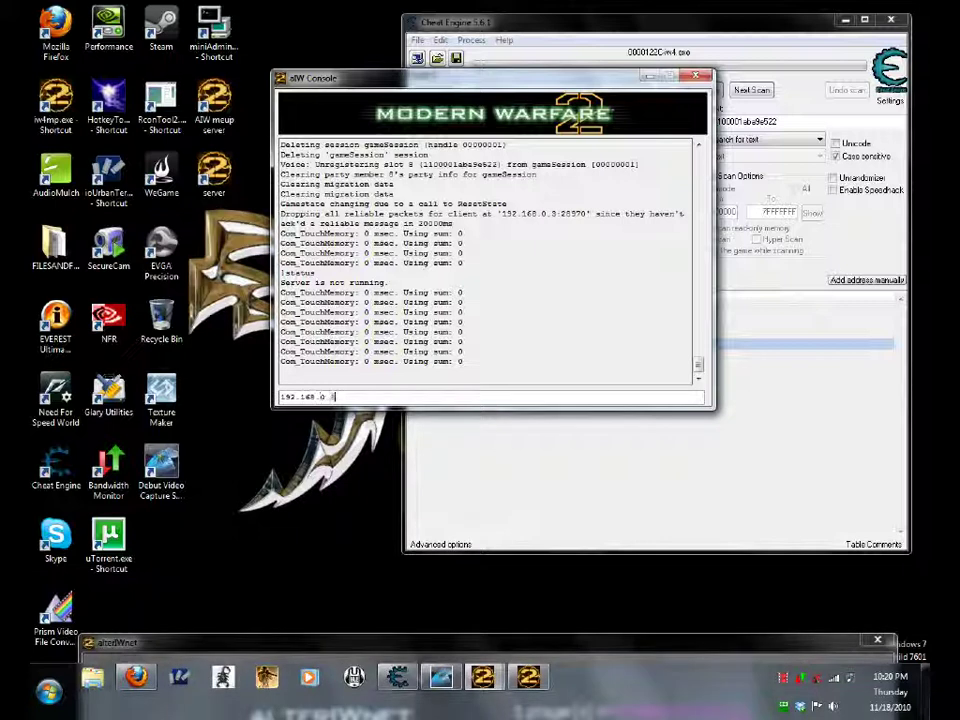
{"action": "type", "text": "3:28970"}
{"action": "key", "text": "Return"}
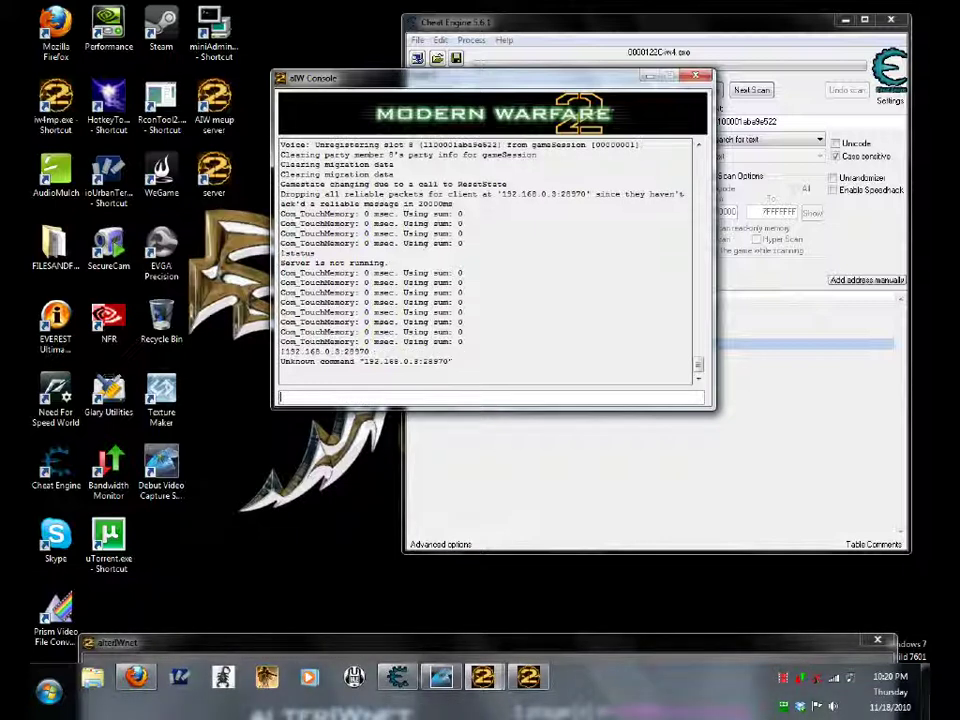
Connect the game to the server with the console command connect 192.168.0.3:28970
{"action": "type", "text": "conne"}
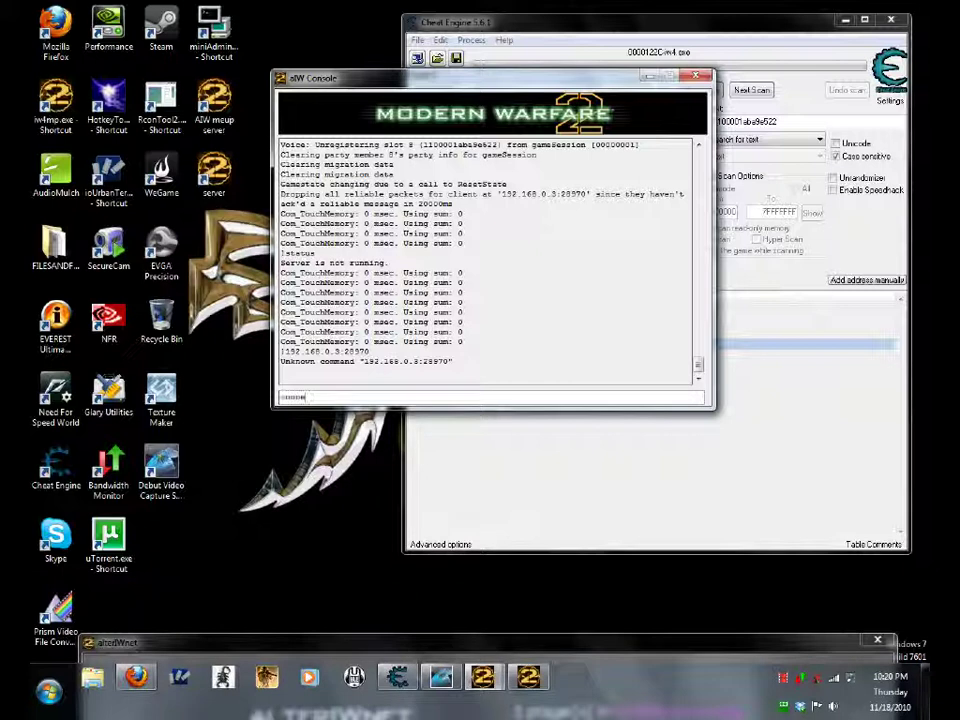
{"action": "type", "text": "ct 192.168.0.3"}
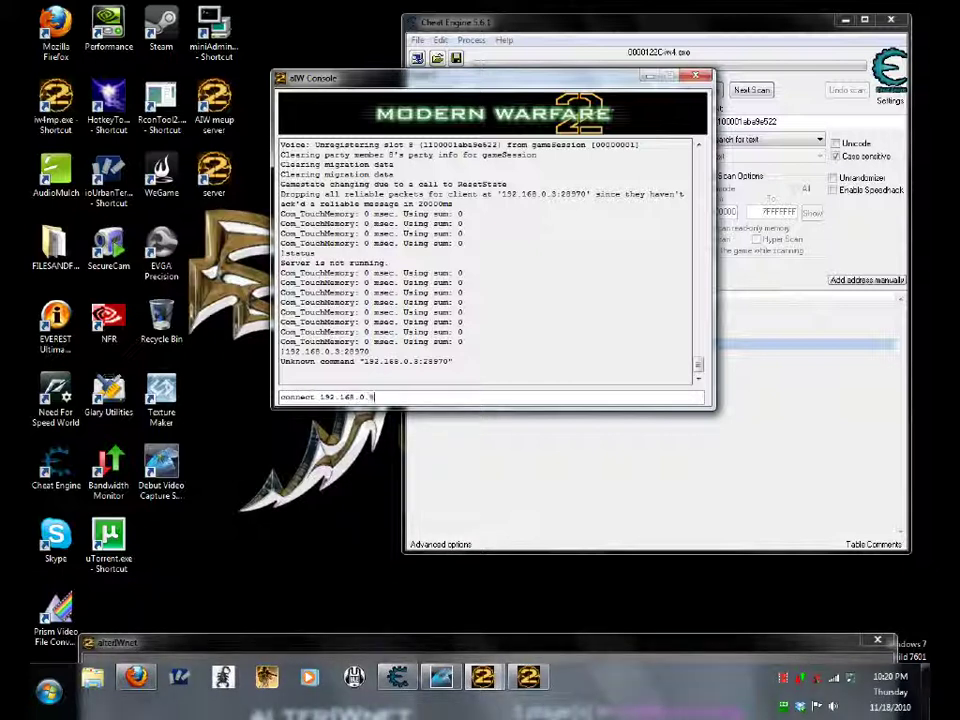
{"action": "type", "text": ":28970"}
{"action": "key", "text": "Return"}
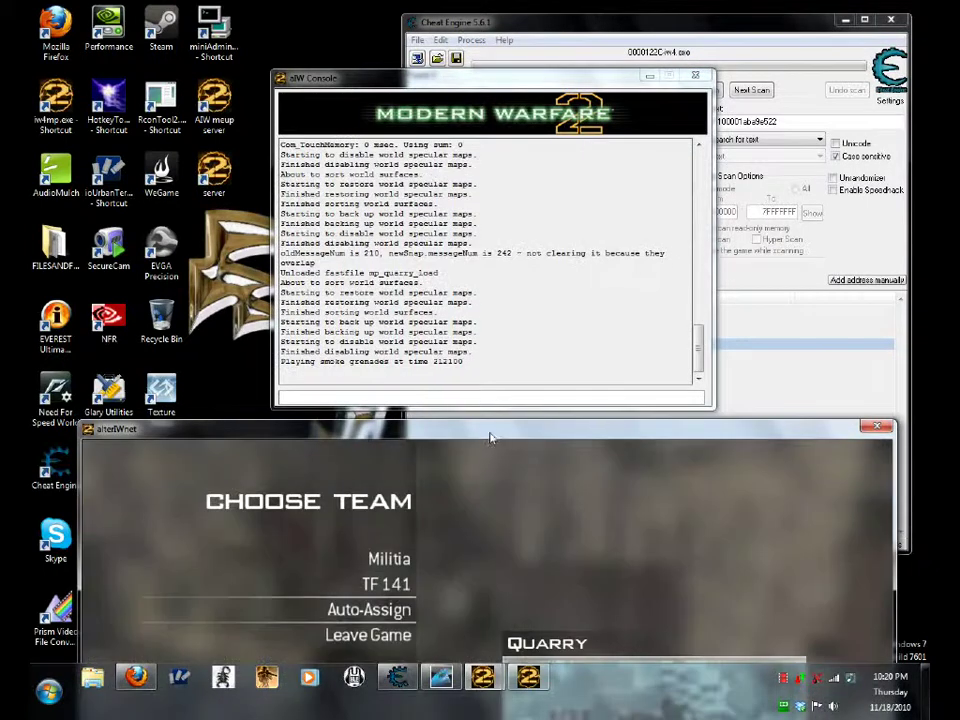
Bring the game window into full view and join the Quarry match with an auto-assigned team and the wtf class
{"action": "left_click_drag", "start_coordinate": [490, 437], "coordinate": [485, 38]}
{"action": "left_click", "coordinate": [367, 233]}
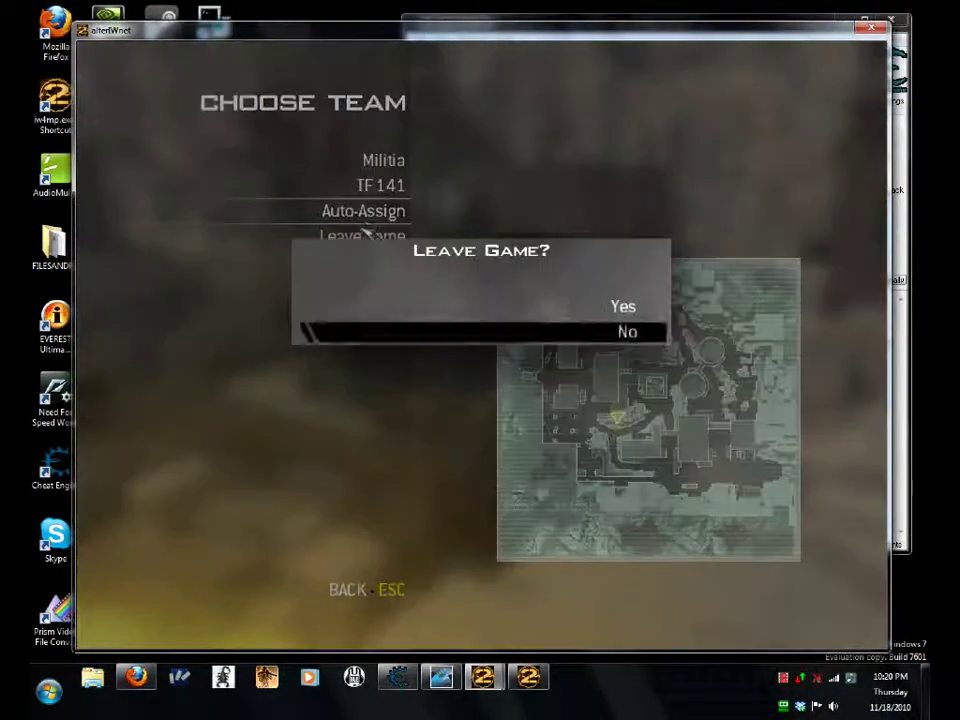
{"action": "left_click", "coordinate": [484, 337]}
{"action": "left_click", "coordinate": [385, 211]}
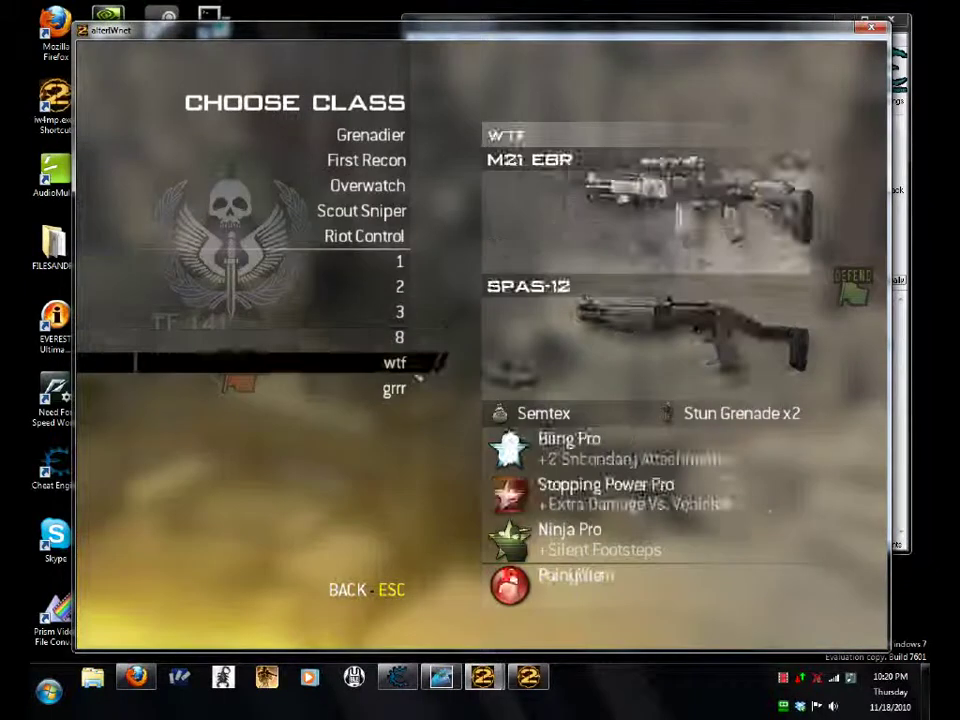
{"action": "left_click", "coordinate": [394, 362]}
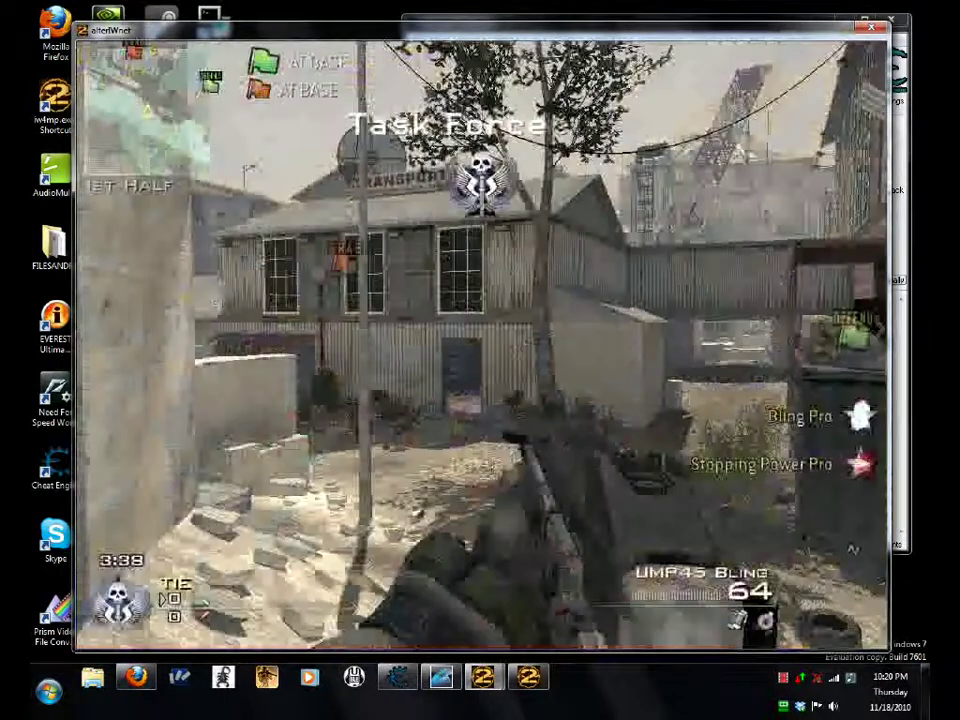
Run into the building and fire aimed shots at the upper part of the far wall
{"action": "key", "text": "shift+w"}
{"action": "key", "text": "w"}
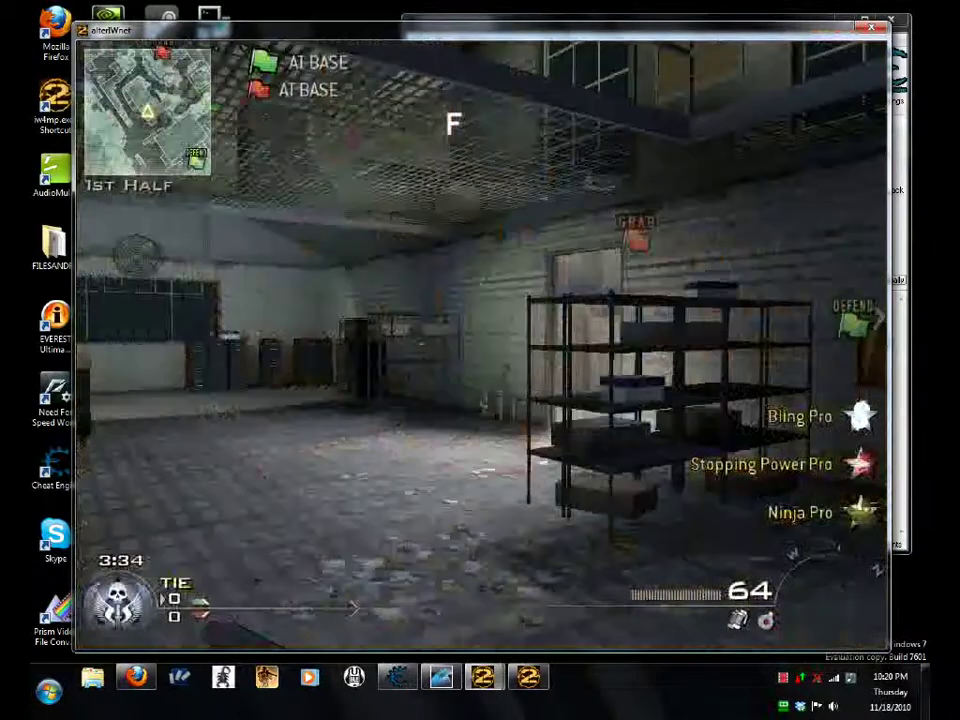
{"action": "key", "text": "w"}
{"action": "right_click", "coordinate": [481, 344]}
{"action": "left_click", "coordinate": [481, 344]}
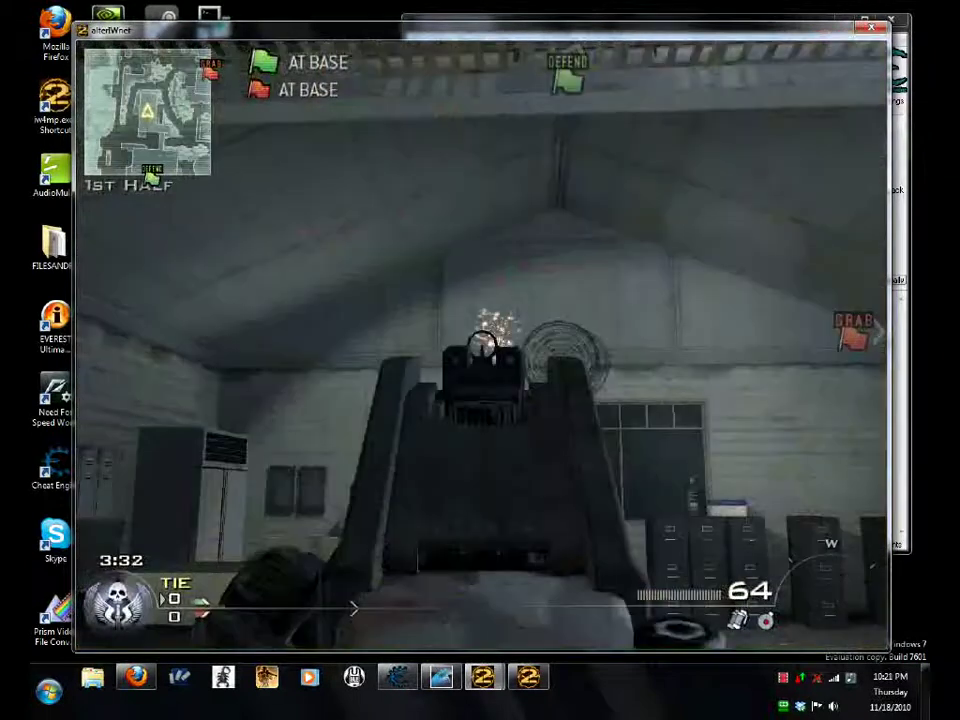
{"action": "right_click", "coordinate": [481, 344]}
{"action": "left_click", "coordinate": [481, 344]}
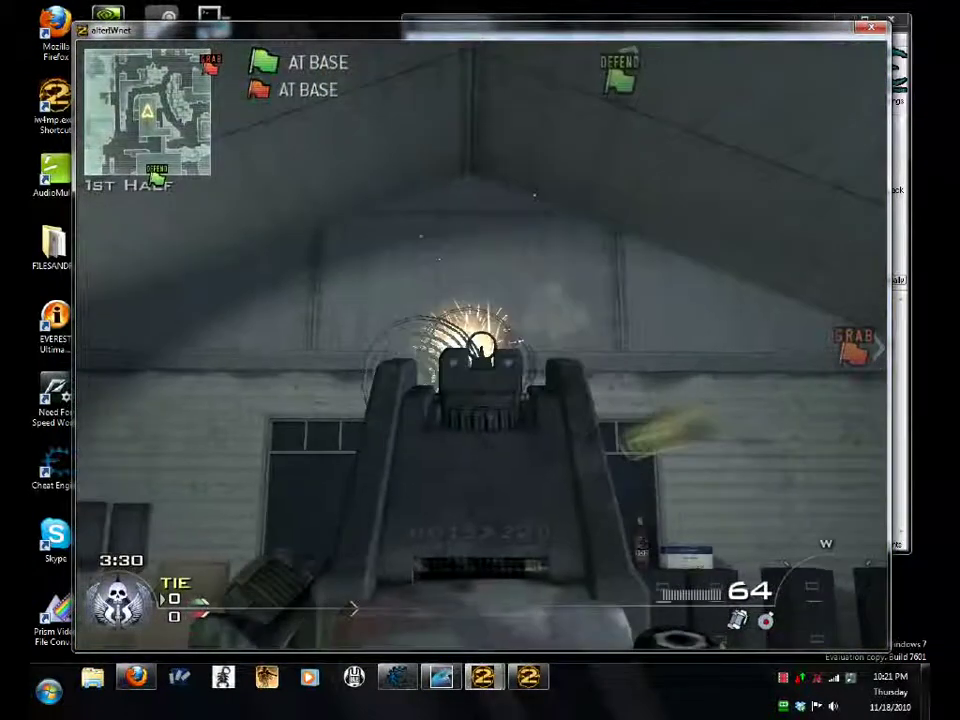
{"action": "key", "text": "w"}
Return to Cheat Engine and start a new memory scan for the player's ID as text
{"action": "key", "text": "grave"}
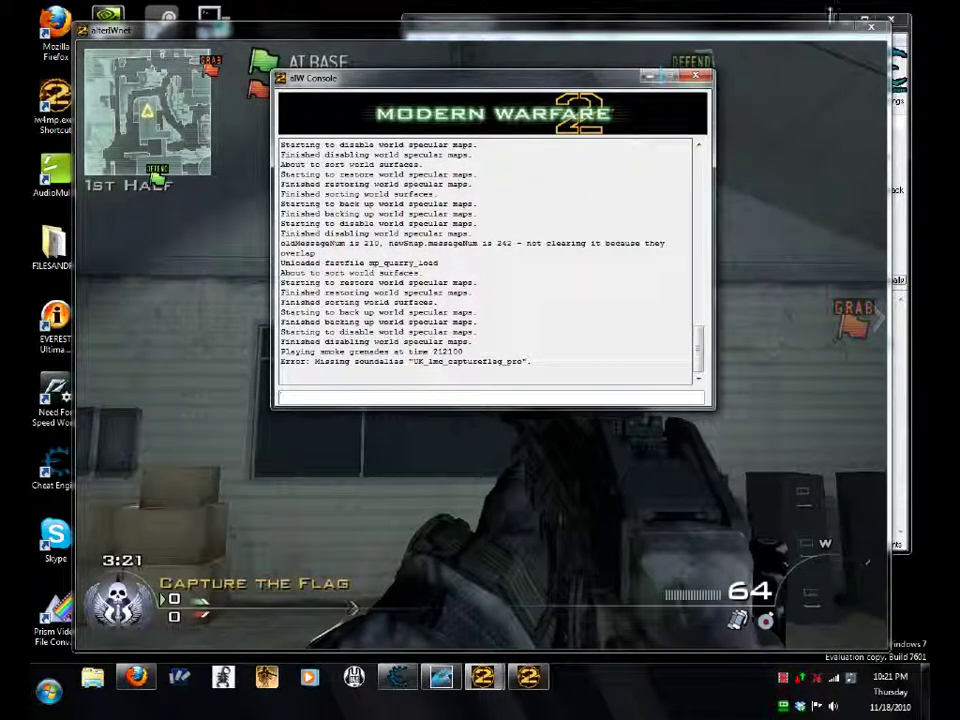
{"action": "left_click", "coordinate": [814, 16]}
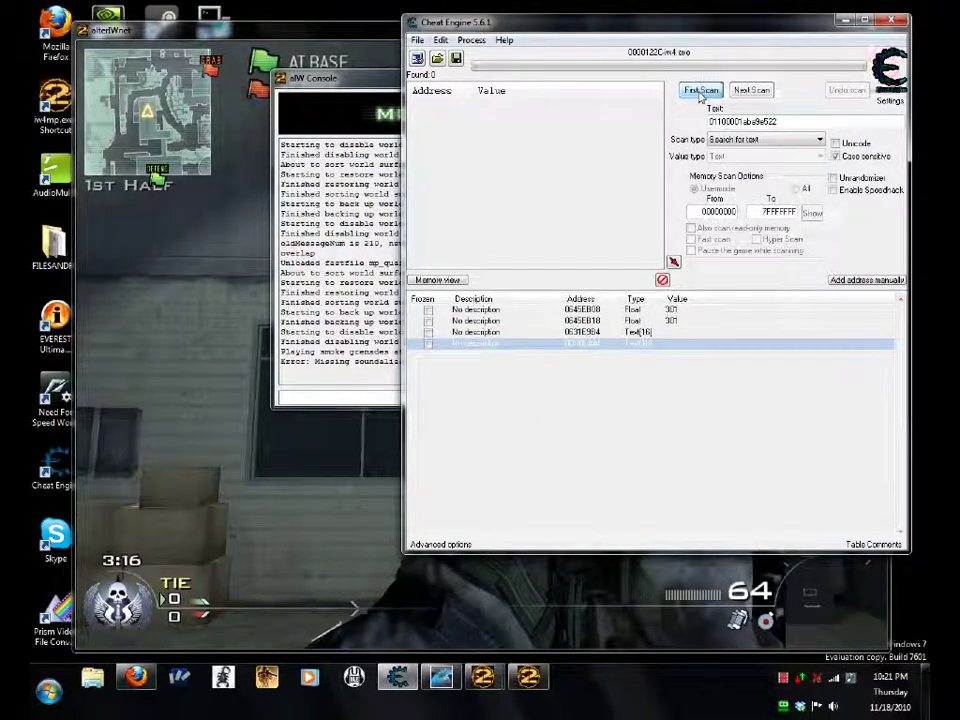
{"action": "left_click", "coordinate": [700, 90]}
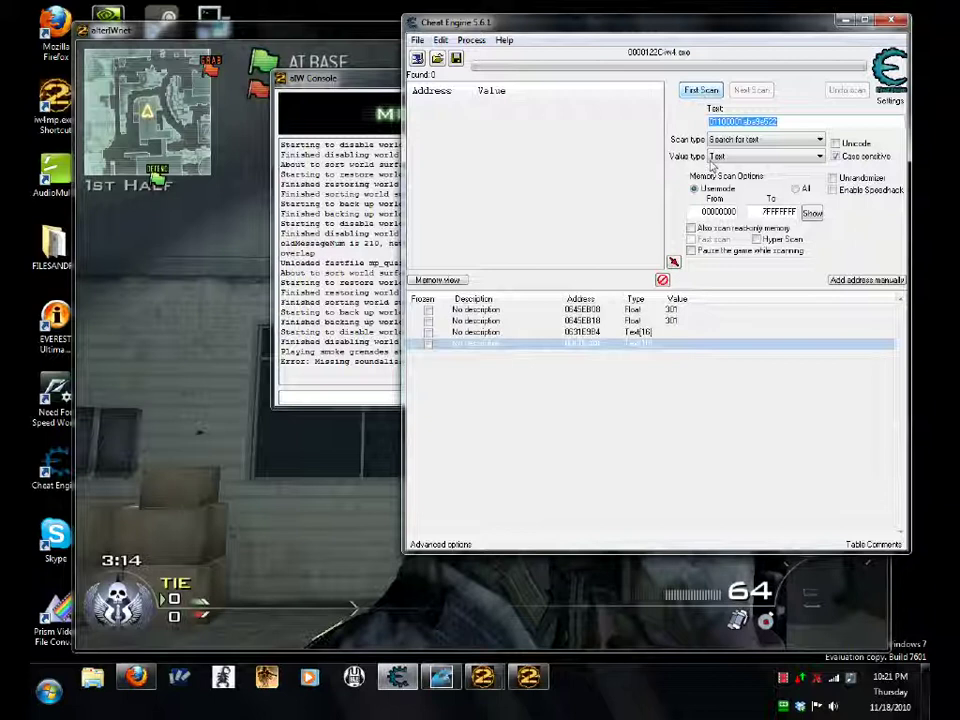
{"action": "left_click", "coordinate": [704, 91]}
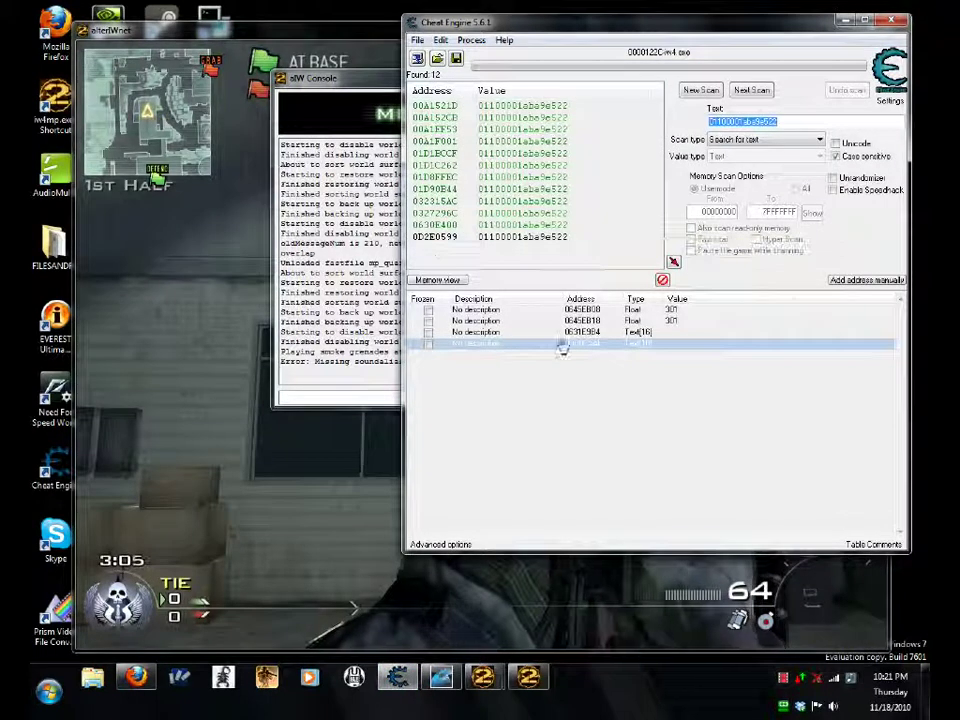
Compare the found address 0D2E0599 with the two saved Text[16] entries in the address list
{"action": "left_click", "coordinate": [500, 344]}
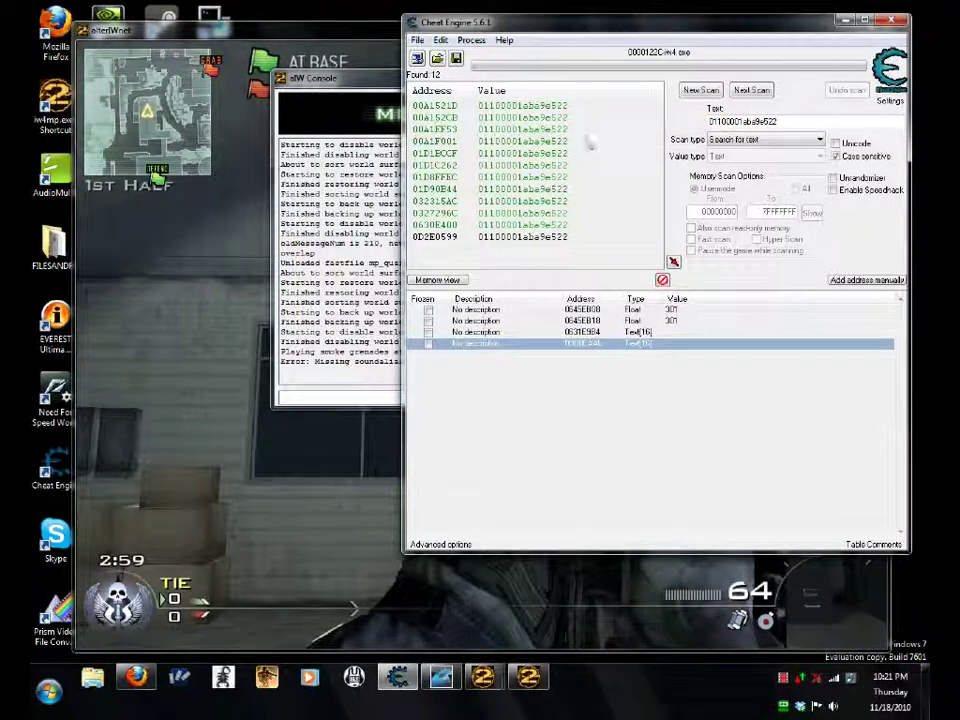
{"action": "left_click", "coordinate": [527, 237]}
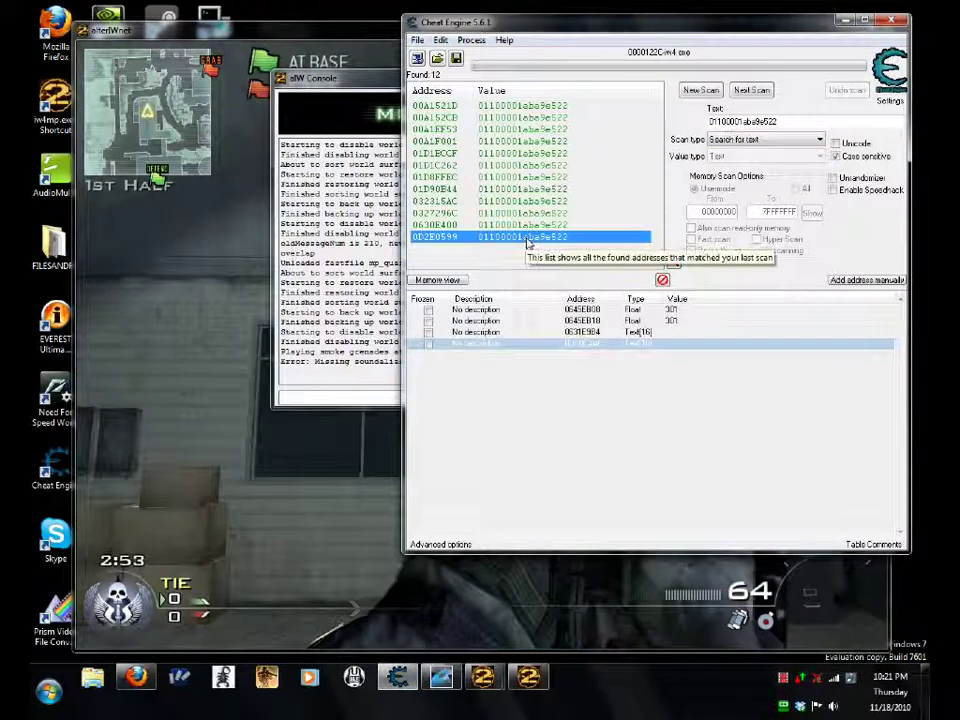
{"action": "left_click", "coordinate": [512, 335]}
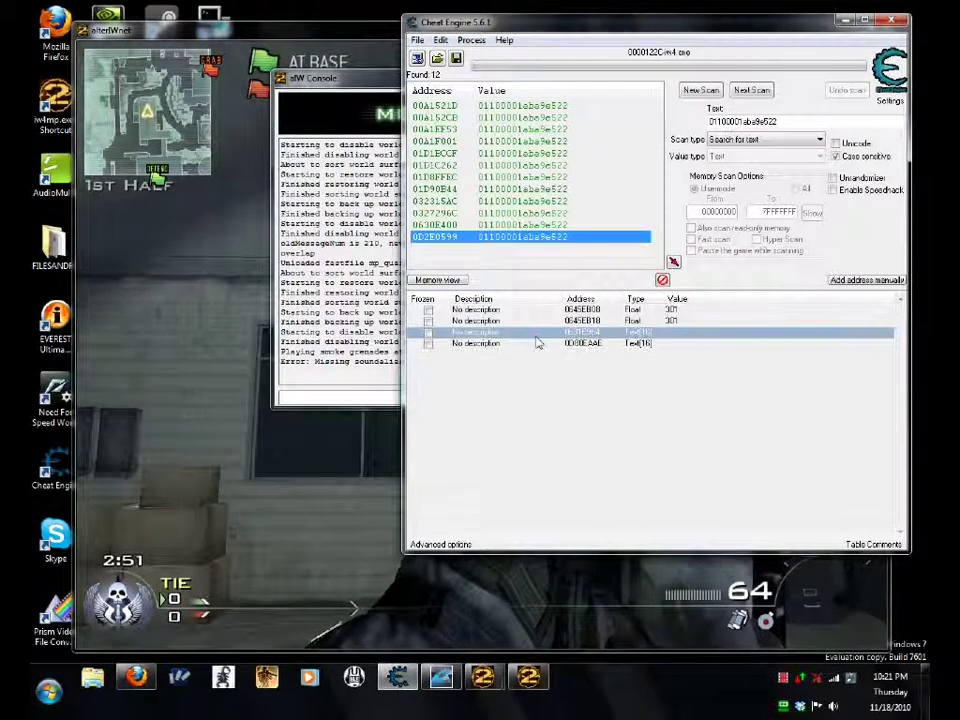
{"action": "left_click", "coordinate": [602, 345]}
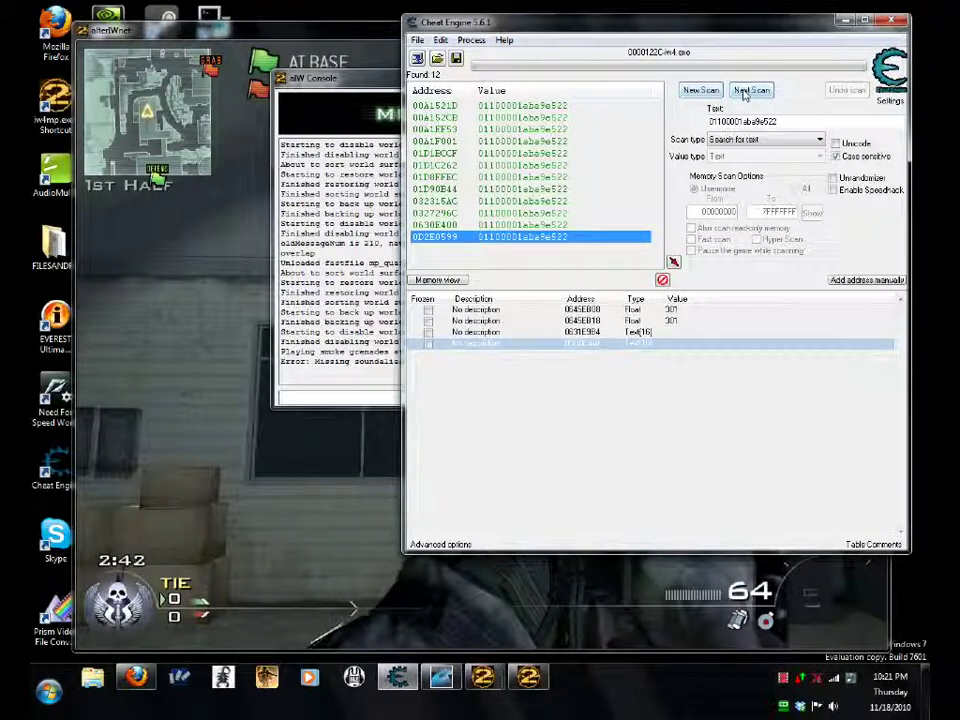
Temporarily ban the player in slot 0 by running tempbanclient 0 in the server's IW4 Console
{"action": "left_click", "coordinate": [376, 150]}
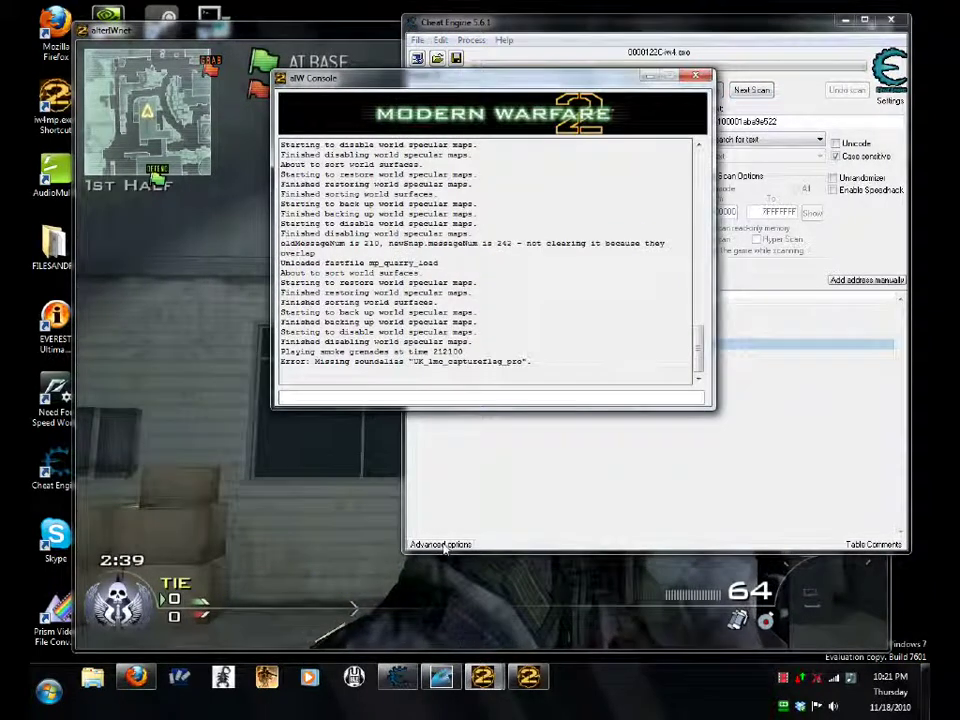
{"action": "left_click", "coordinate": [516, 678]}
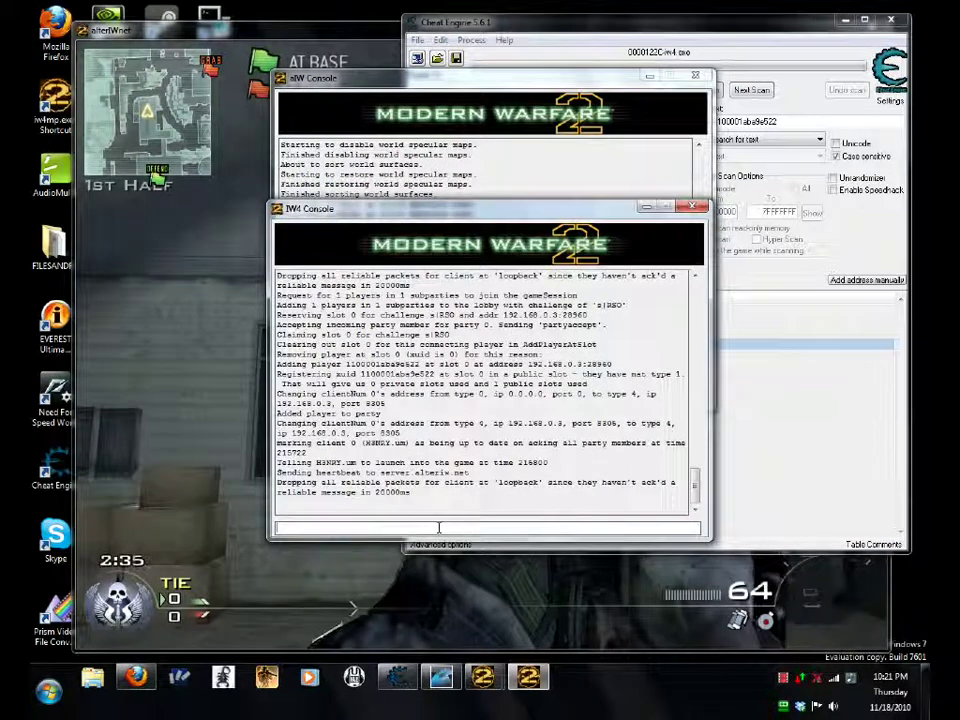
{"action": "type", "text": "tom"}
{"action": "type", "text": "pb"}
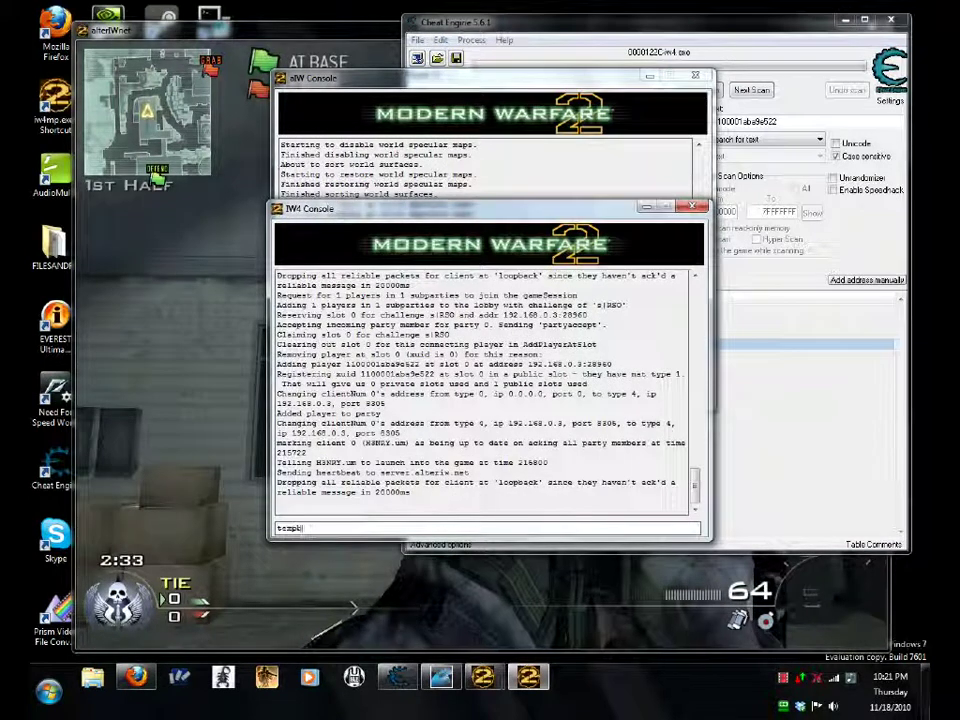
{"action": "type", "text": "anclient"}
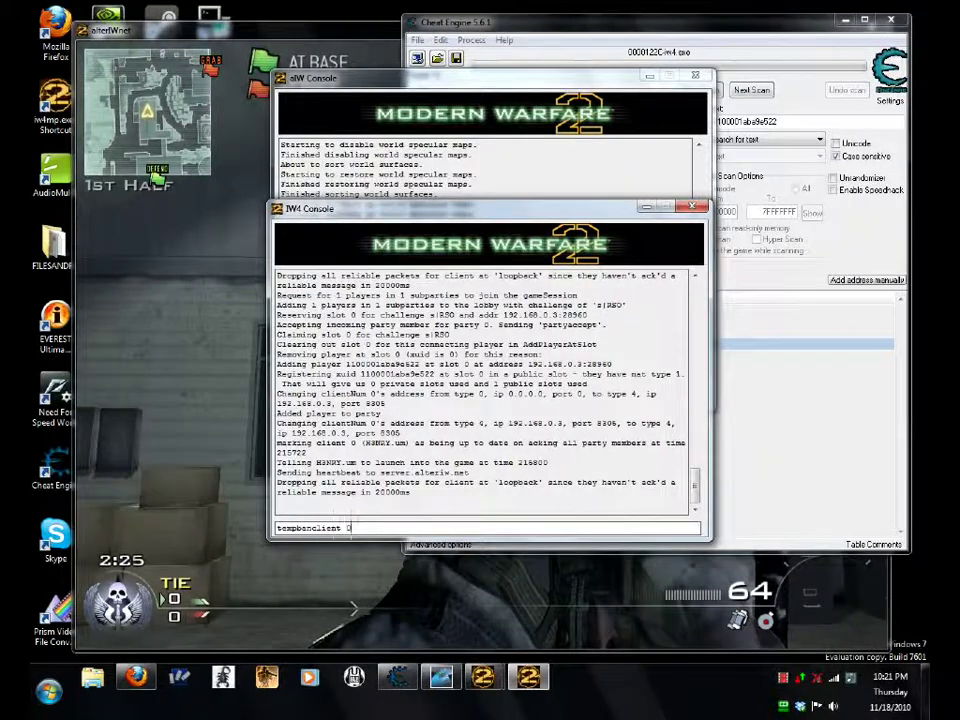
{"action": "type", "text": "0"}
{"action": "key", "text": "Return"}
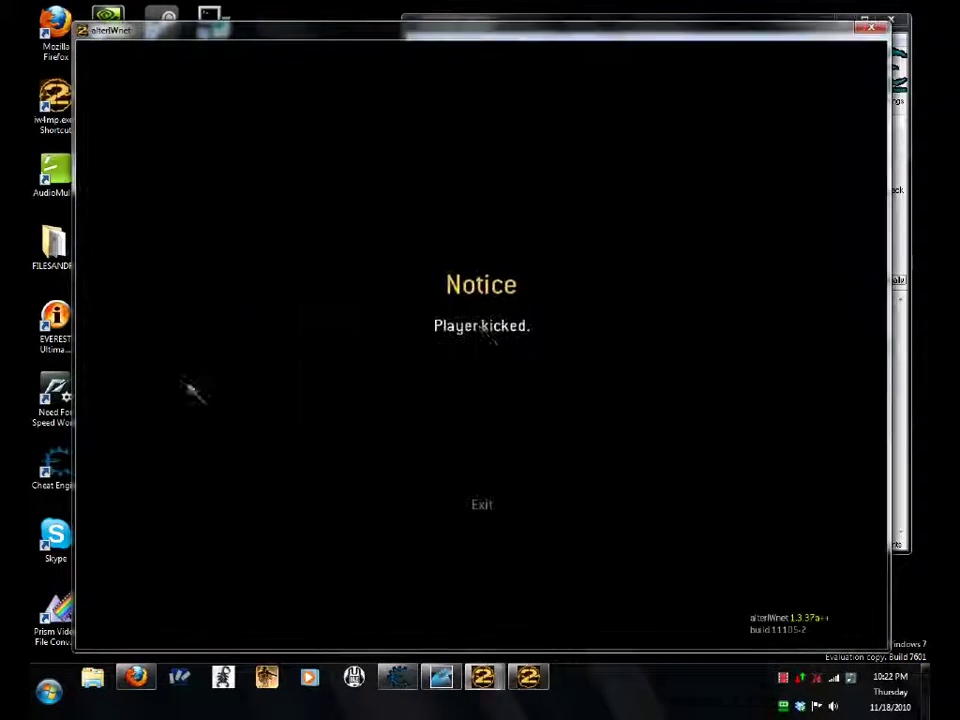
Exit the kick notice in the game and bring up the aIW Console
{"action": "left_click", "coordinate": [483, 505]}
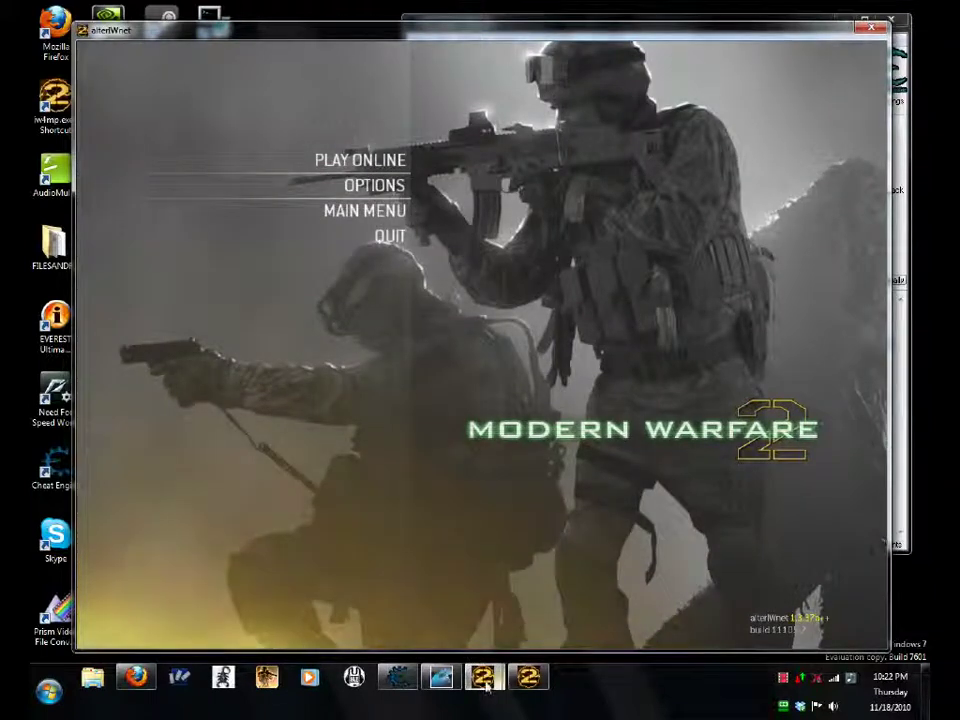
{"action": "mouse_move", "coordinate": [485, 682]}
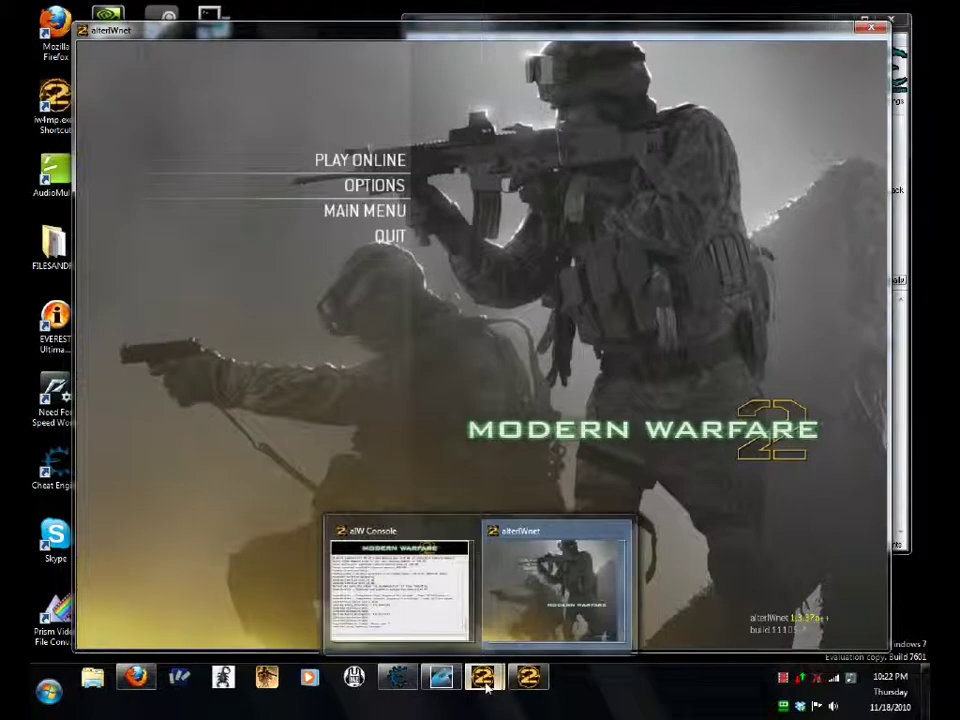
{"action": "left_click", "coordinate": [455, 630]}
Try to rejoin the local server by submitting the bare address 192.168.0.3:28970 in the aIW Console
{"action": "type", "text": "192."}
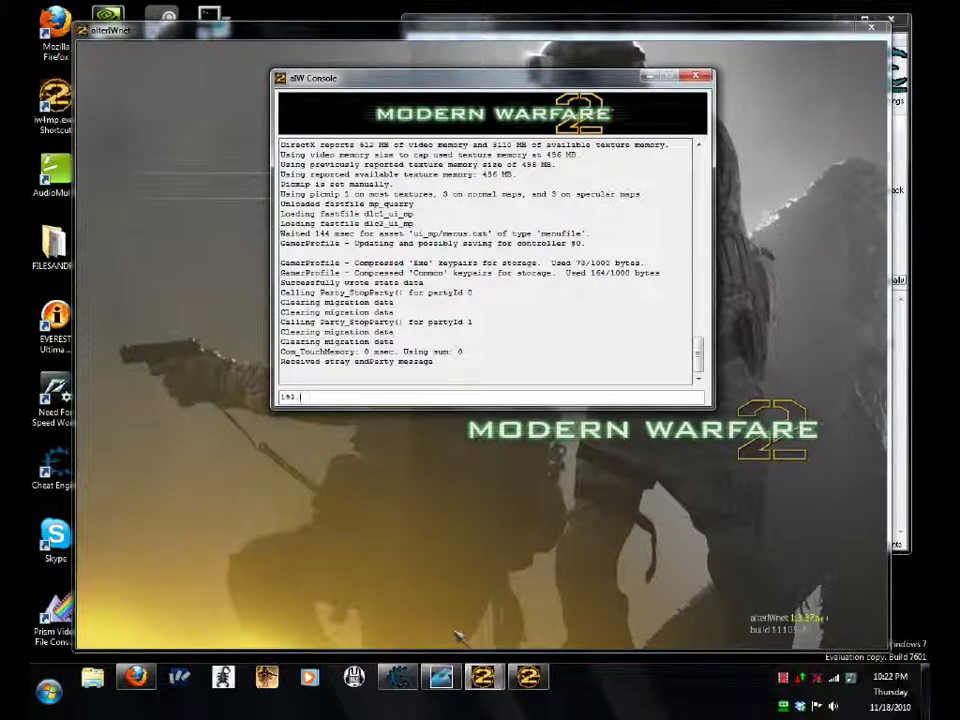
{"action": "type", "text": "168"}
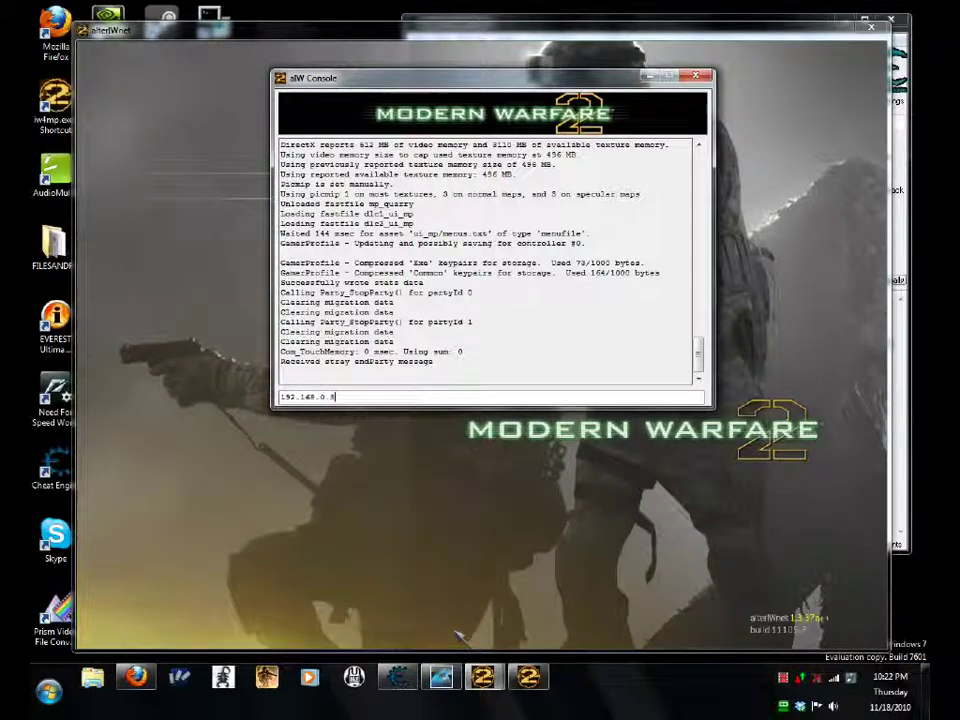
{"action": "type", "text": ".0.5:289"}
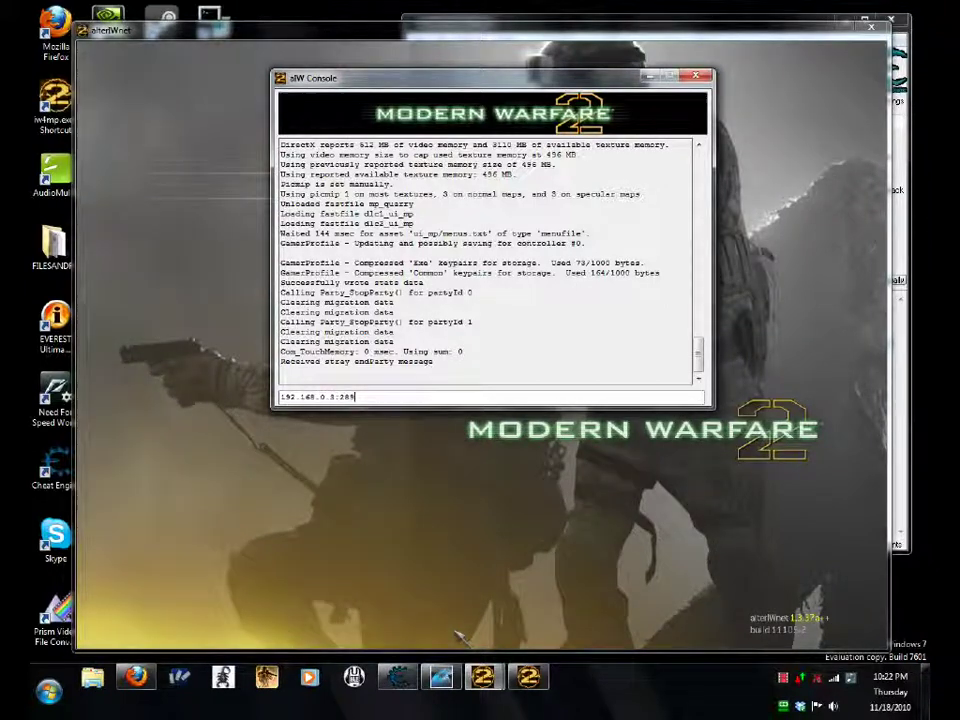
{"action": "type", "text": "70"}
{"action": "key", "text": "Return"}
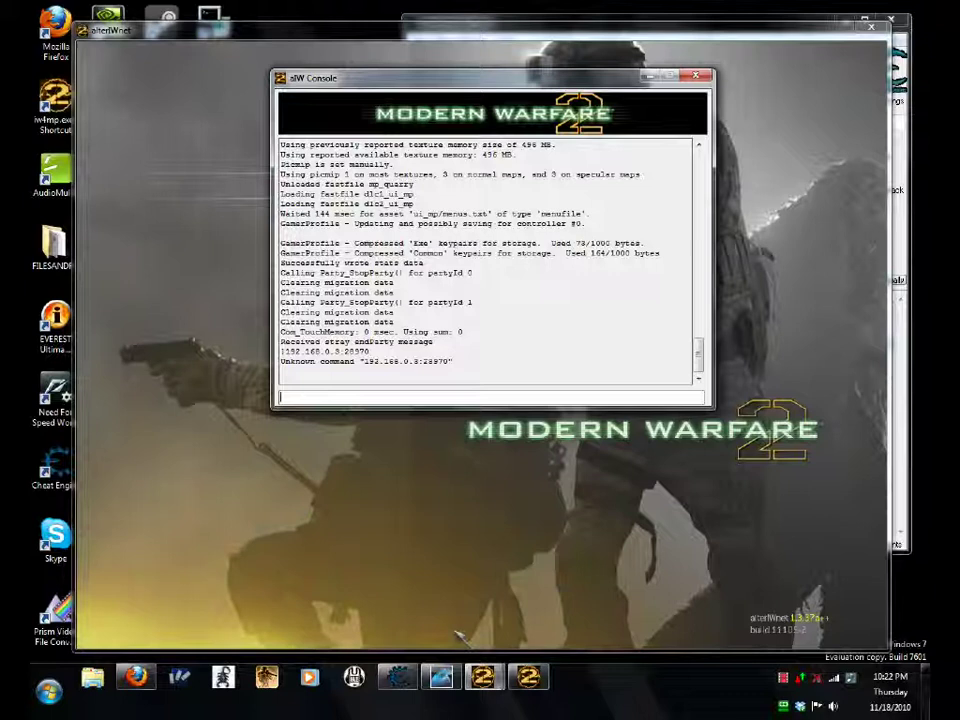
Run connect 192.168.0.3:28970 in the aIW Console to try rejoining the local server
{"action": "type", "text": "con"}
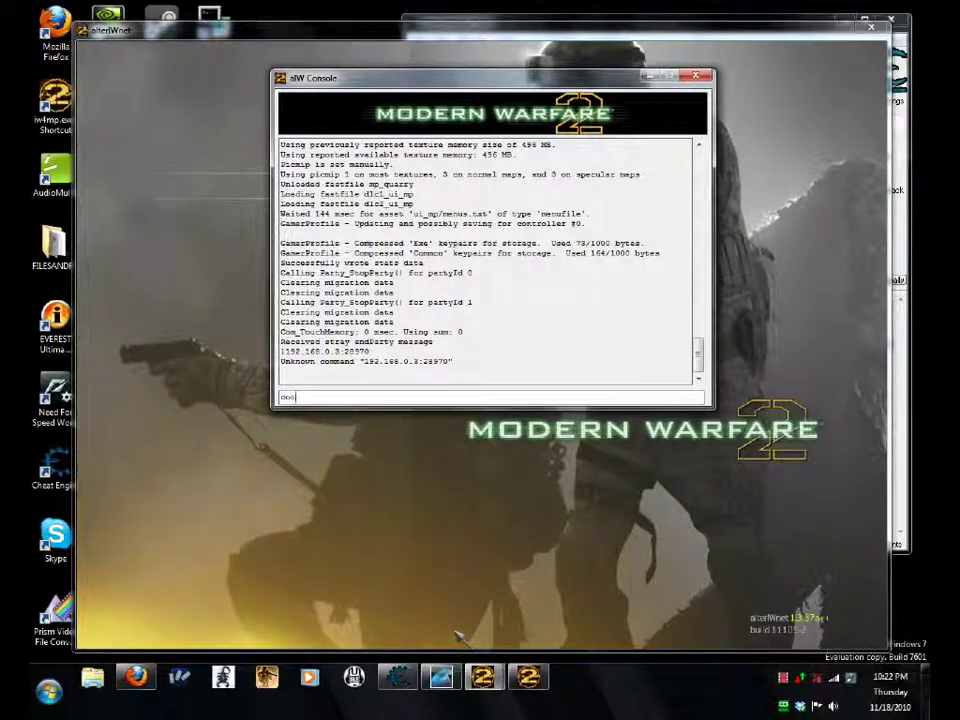
{"action": "type", "text": "nect 192.168"}
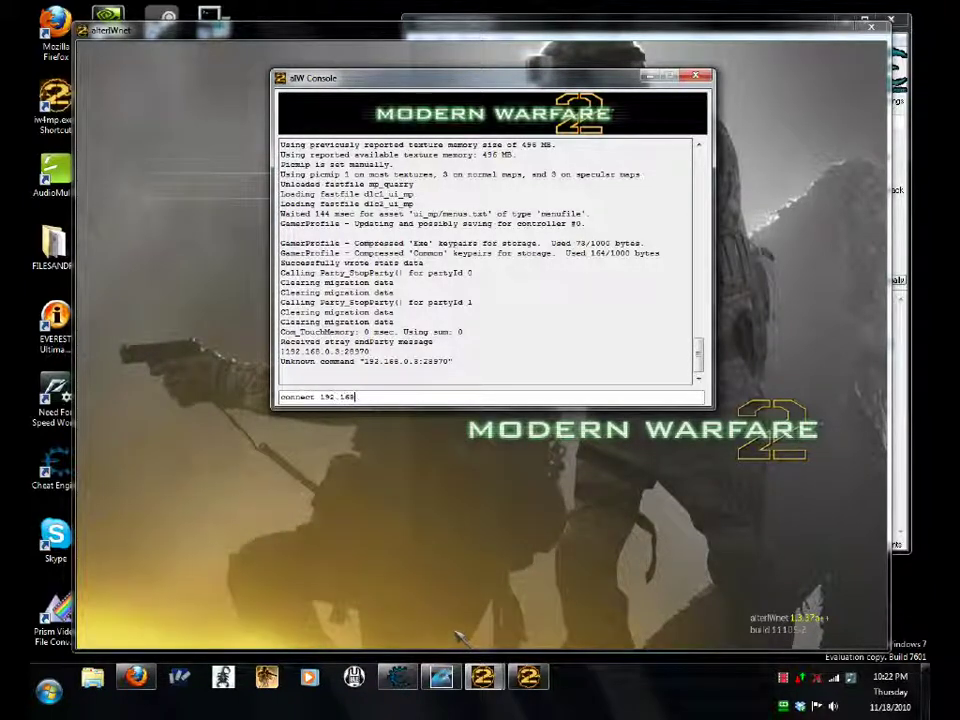
{"action": "type", "text": ".0.3"}
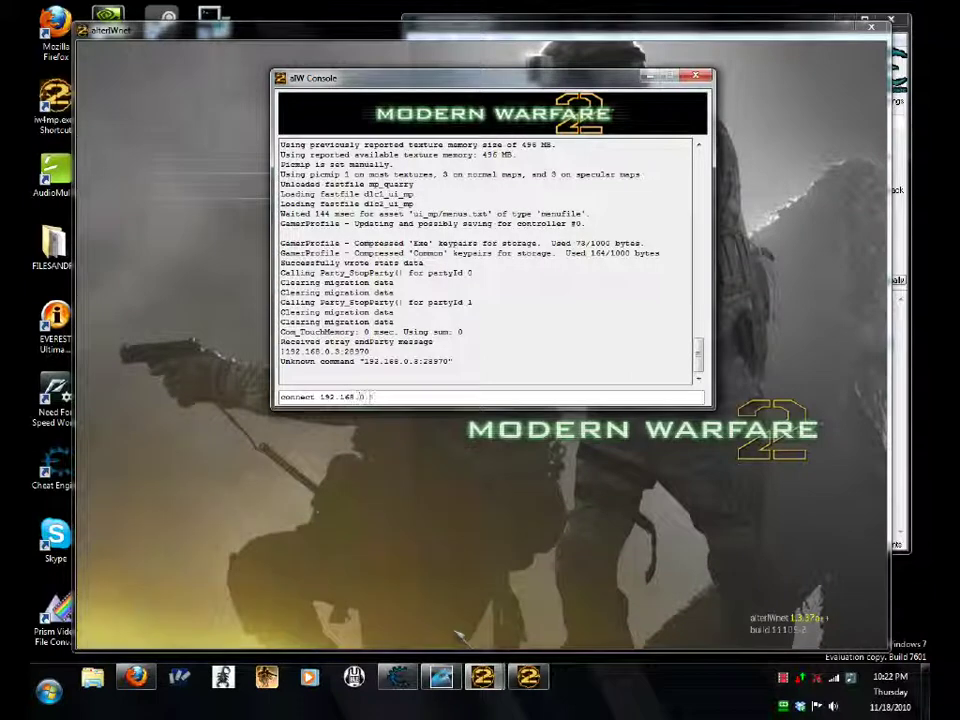
{"action": "type", "text": ":2"}
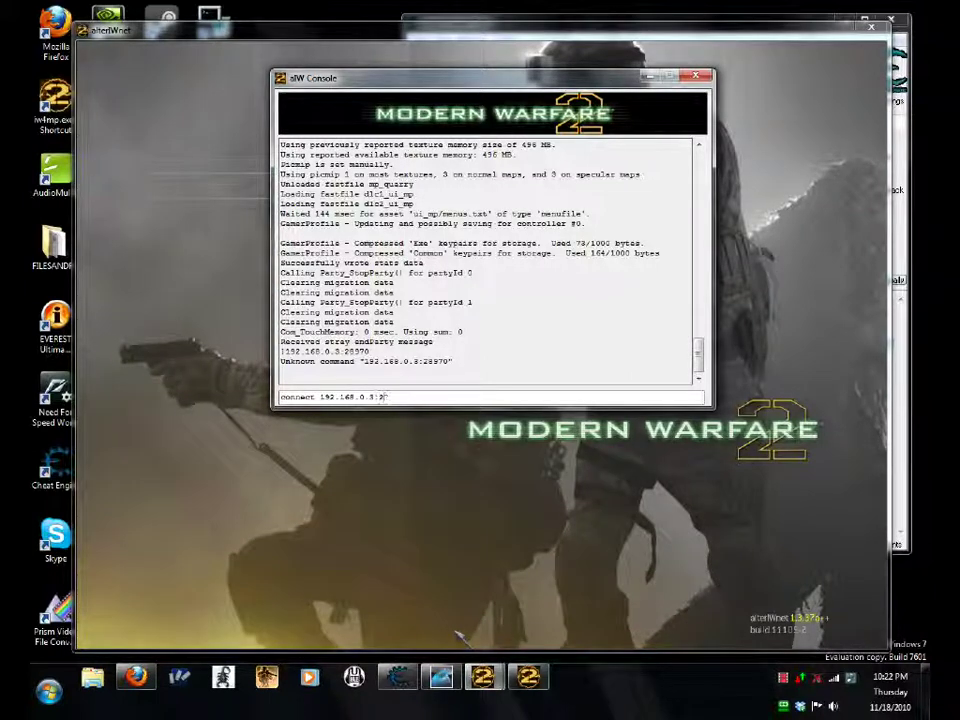
{"action": "type", "text": "8970"}
{"action": "key", "text": "Return"}
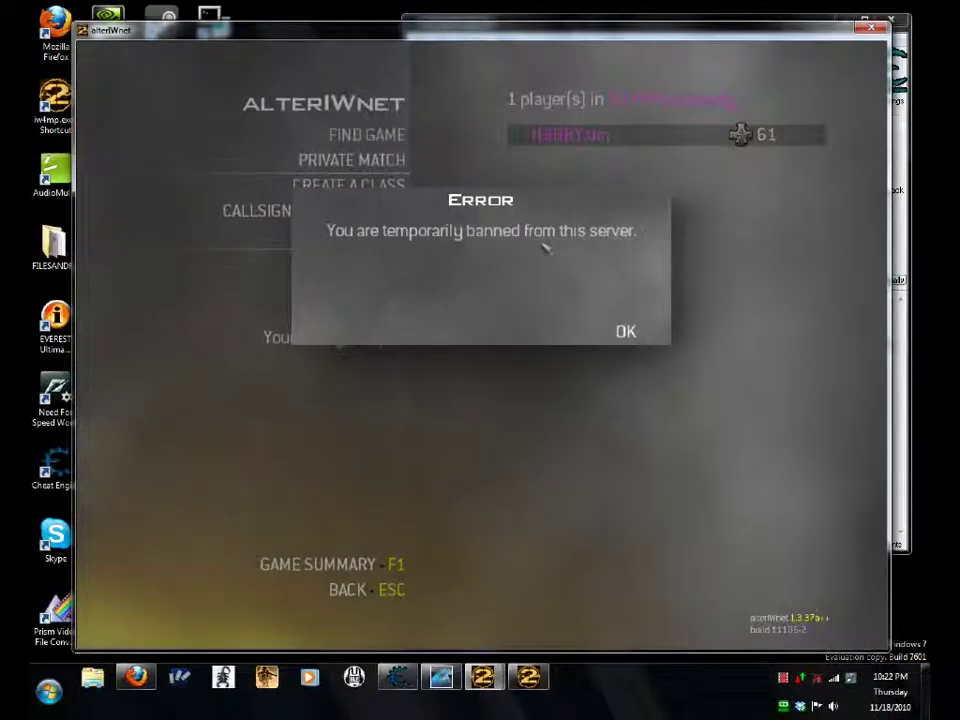
In Cheat Engine, overwrite the first saved Text[16] entry's player ID with all zeros and freeze it, dismissing the error dialog
{"action": "left_click", "coordinate": [897, 333]}
{"action": "left_click", "coordinate": [679, 334]}
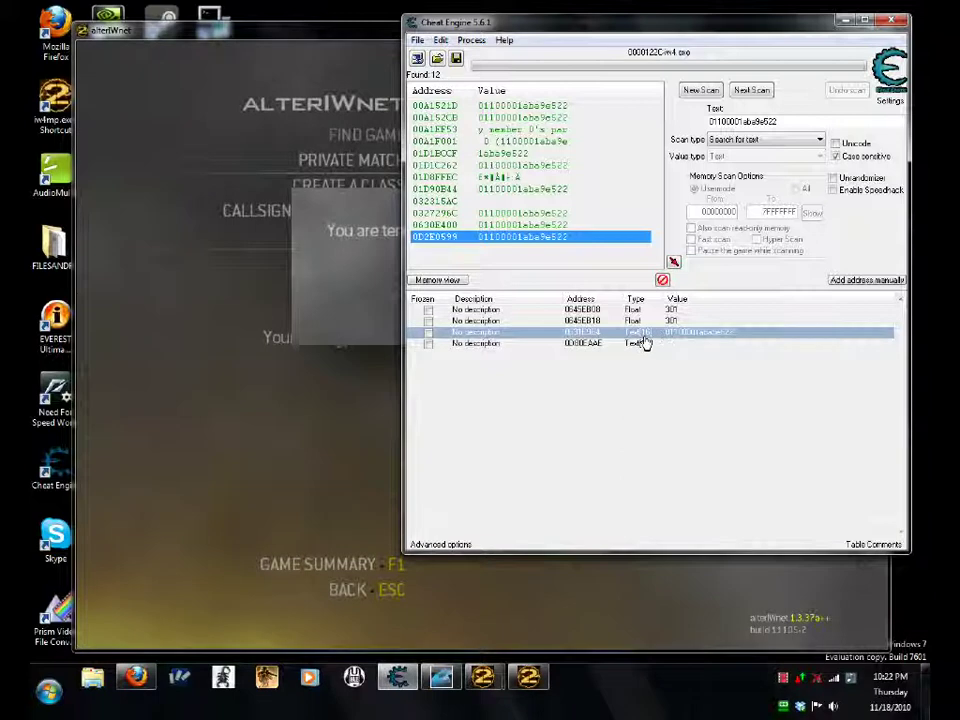
{"action": "double_click", "coordinate": [685, 338]}
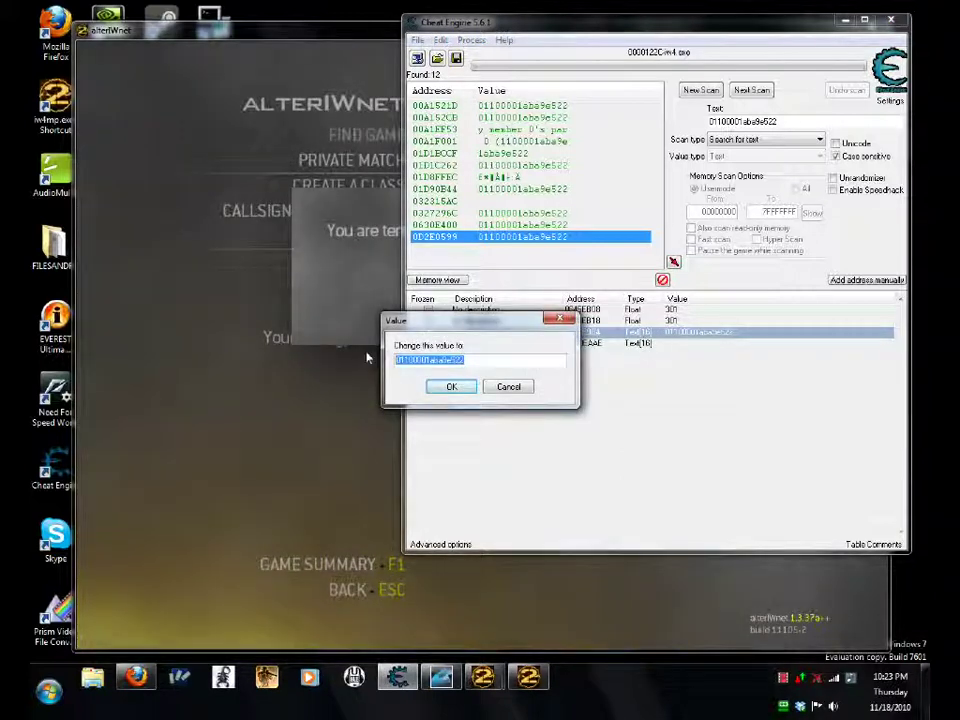
{"action": "type", "text": "0000000"}
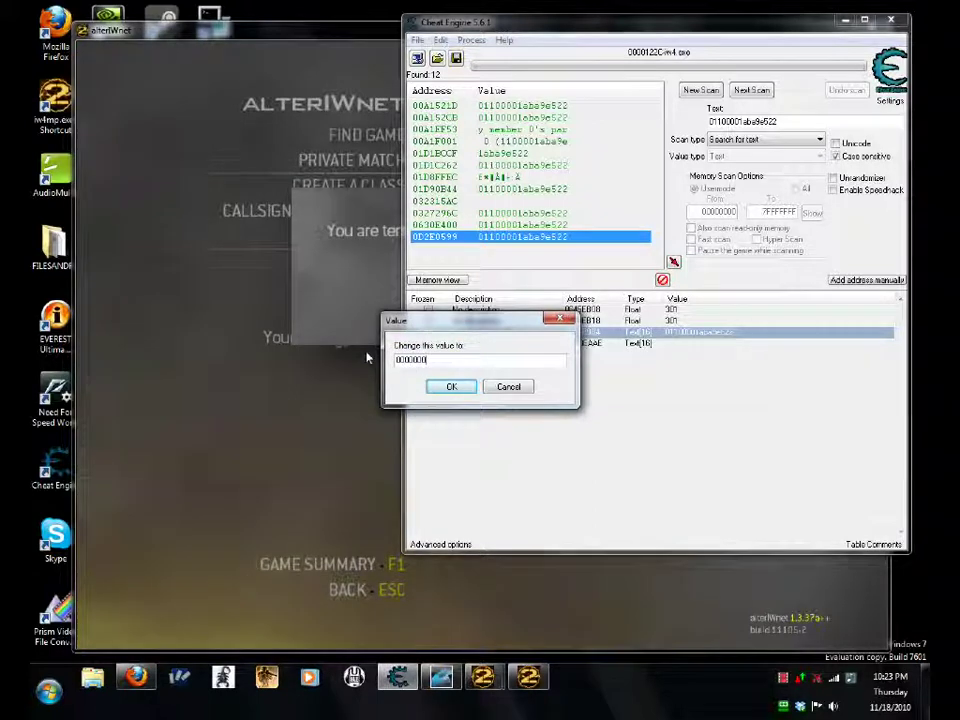
{"action": "type", "text": "00000000"}
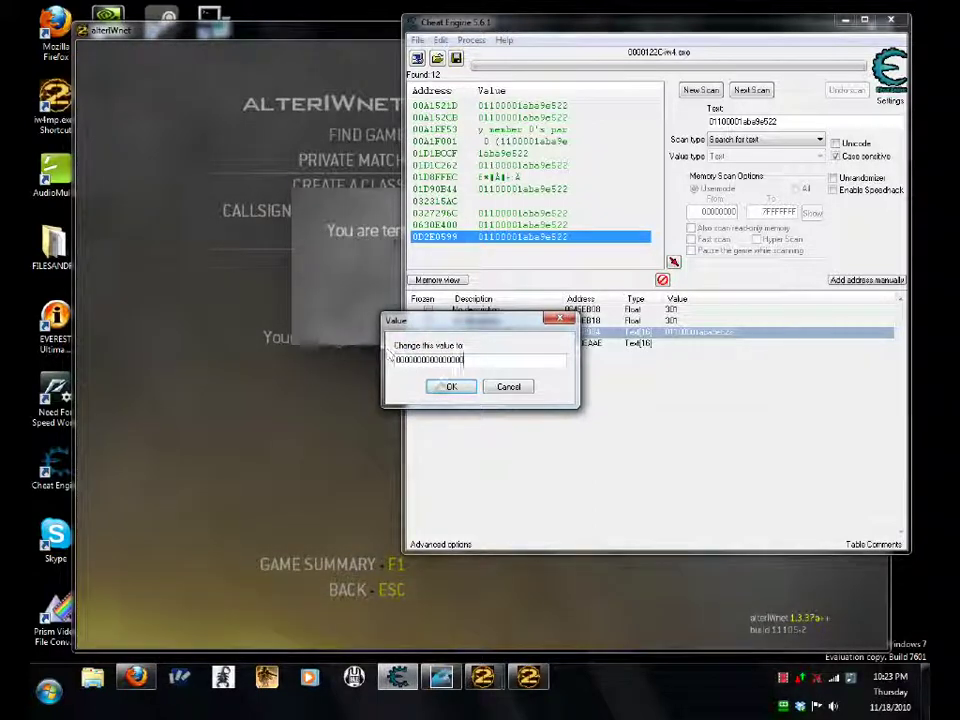
{"action": "left_click", "coordinate": [451, 386]}
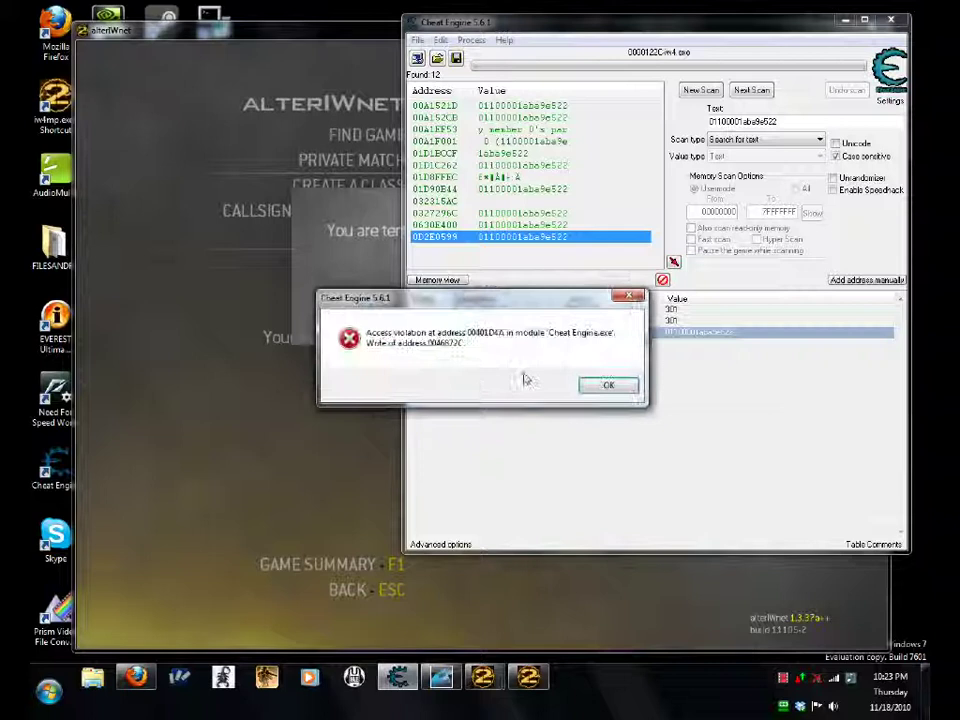
{"action": "left_click", "coordinate": [603, 388]}
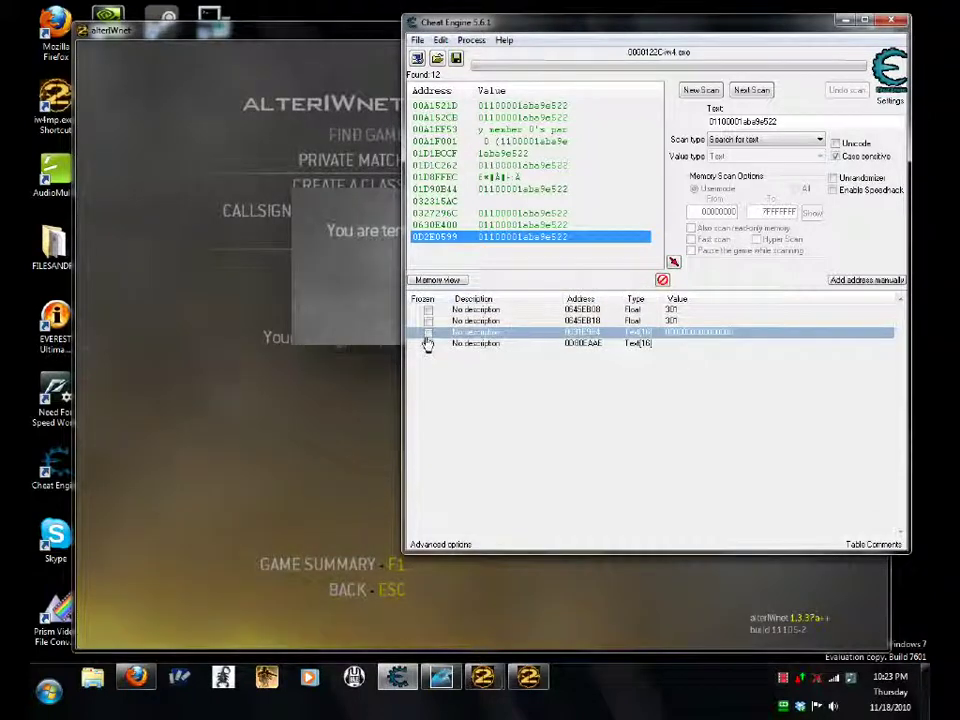
Return to the game, dismiss the temporary-ban error and bring up the aIW Console
{"action": "left_click", "coordinate": [385, 277]}
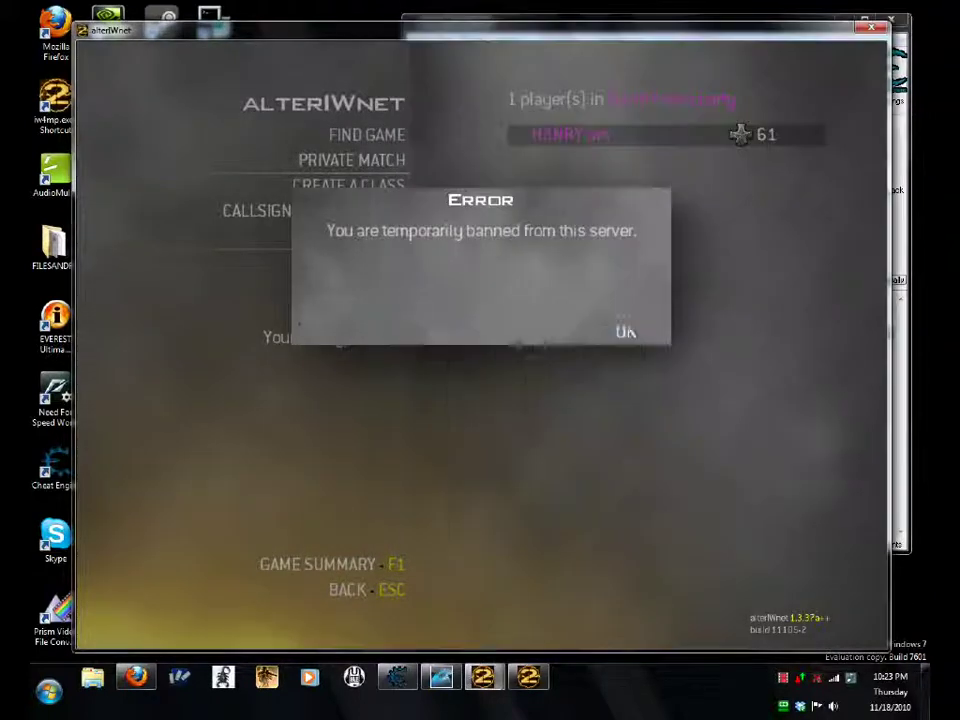
{"action": "left_click", "coordinate": [572, 332]}
{"action": "mouse_move", "coordinate": [483, 678]}
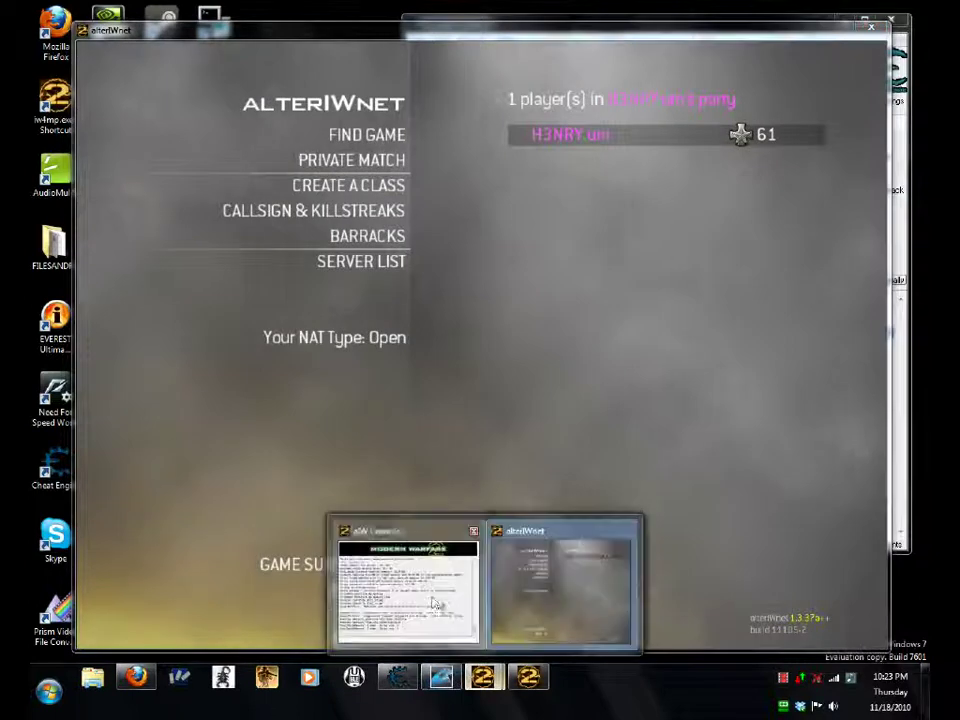
{"action": "left_click", "coordinate": [403, 574]}
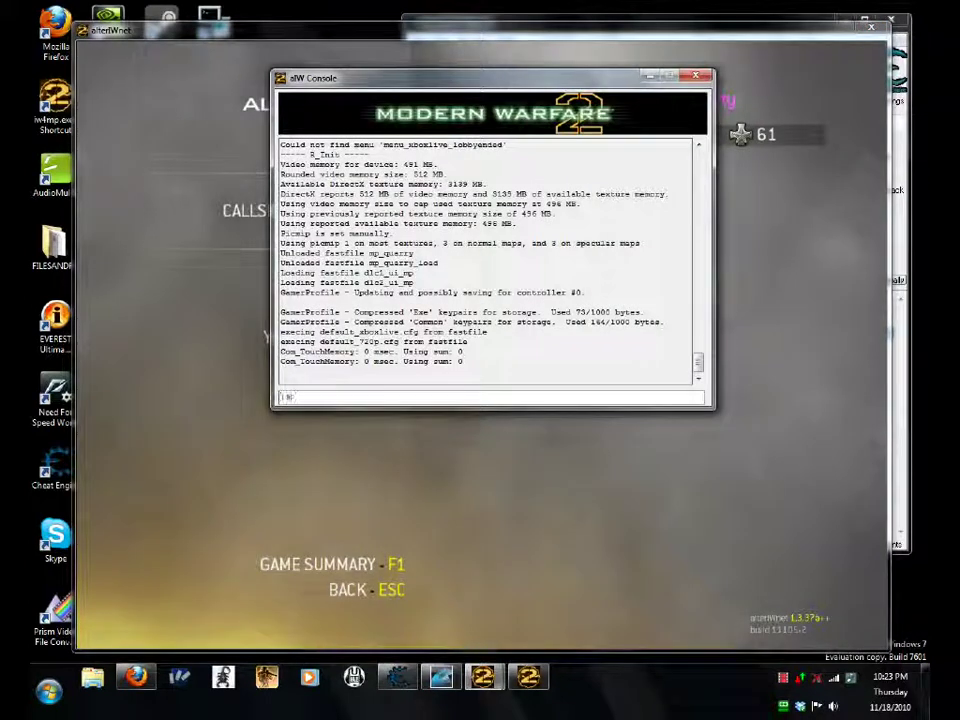
Clear the console's command line and run connect 192.168.0.3:28960 to join the local server
{"action": "key", "text": "BackSpace"}
{"action": "key", "text": "BackSpace"}
{"action": "key", "text": "BackSpace"}
{"action": "key", "text": "BackSpace"}
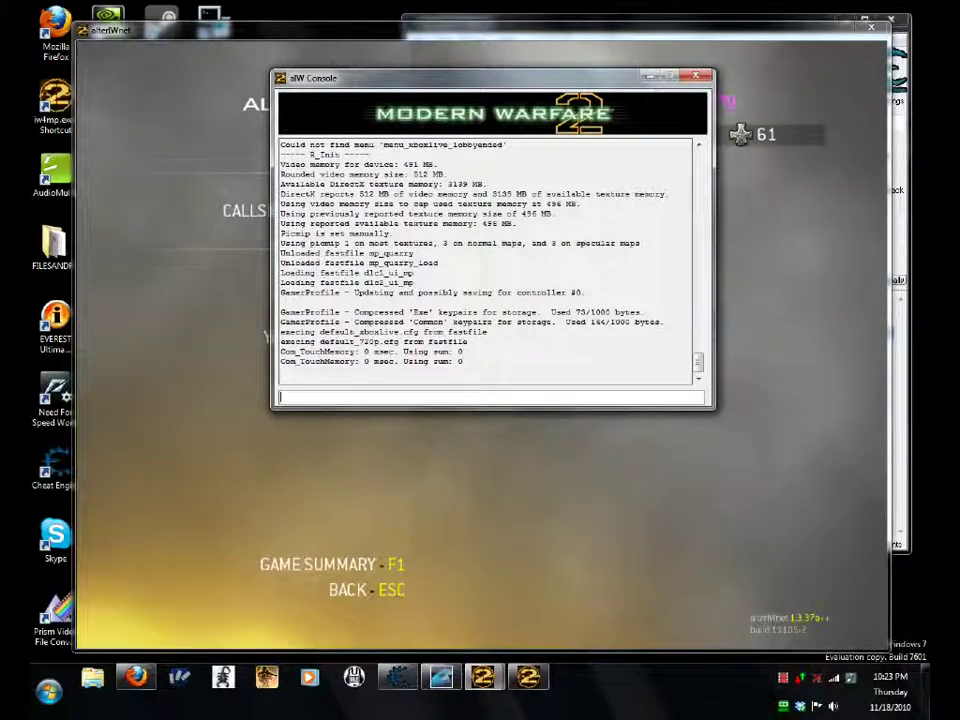
{"action": "type", "text": "connect 19"}
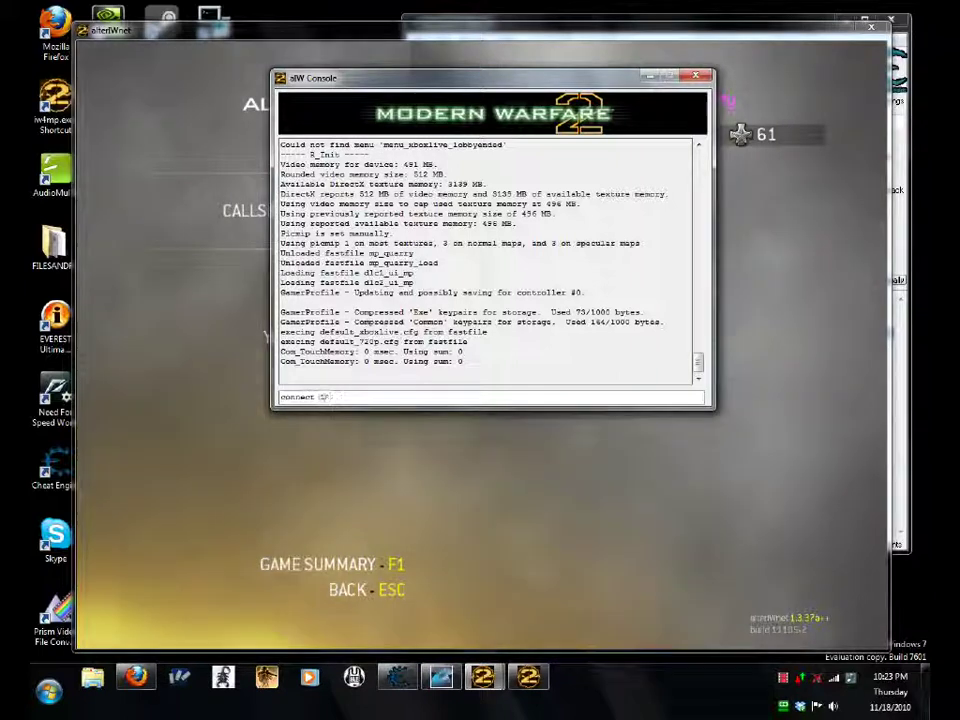
{"action": "type", "text": "2.168.0"}
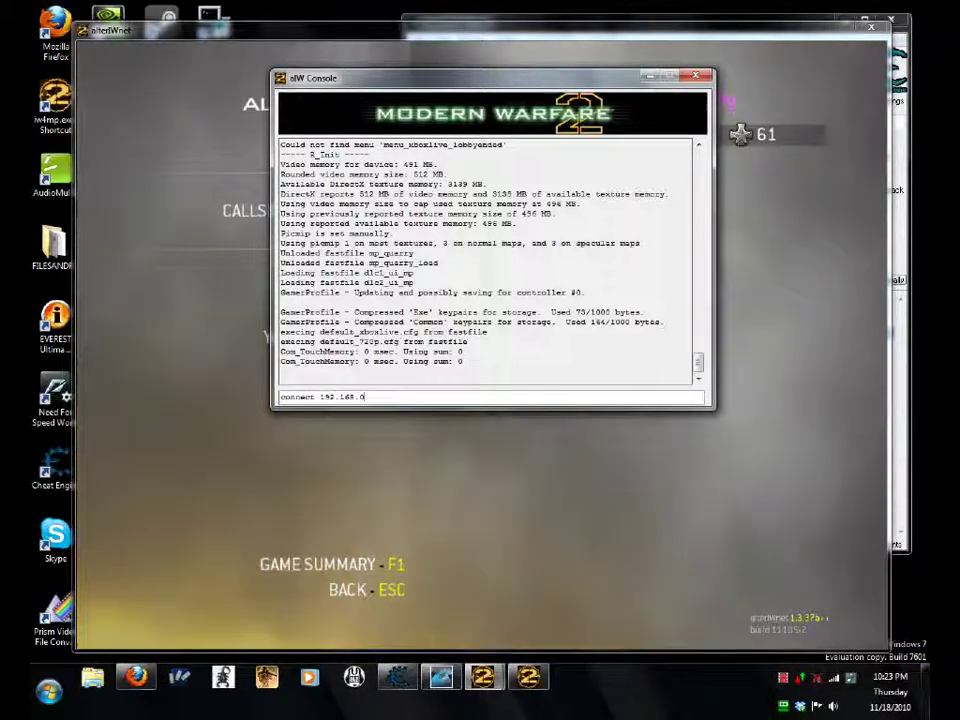
{"action": "type", "text": ".3:2"}
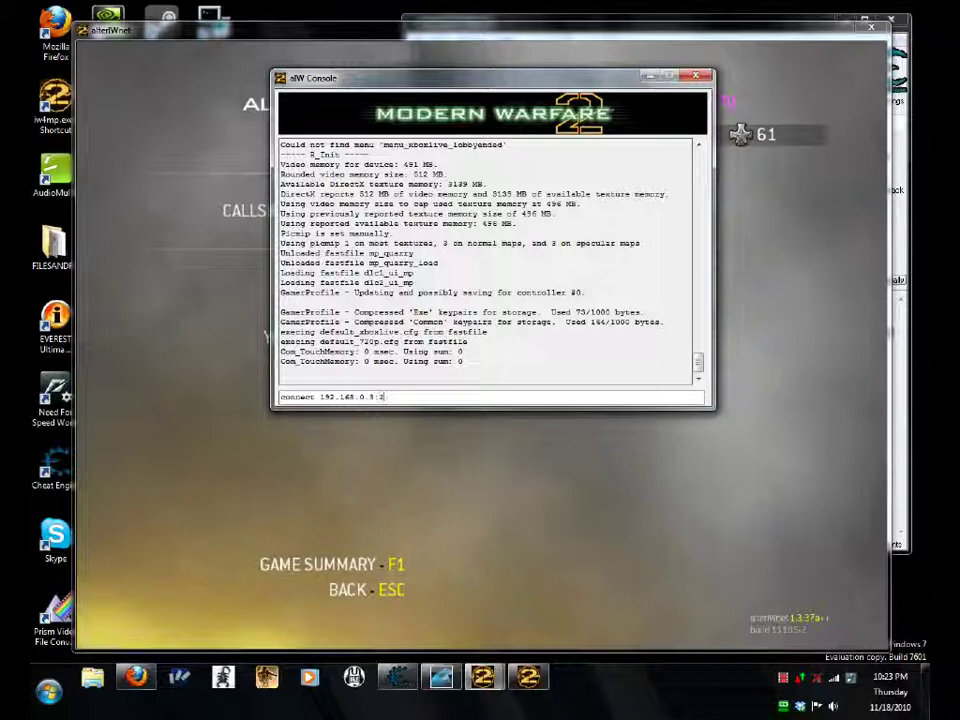
{"action": "type", "text": "8960"}
{"action": "key", "text": "Return"}
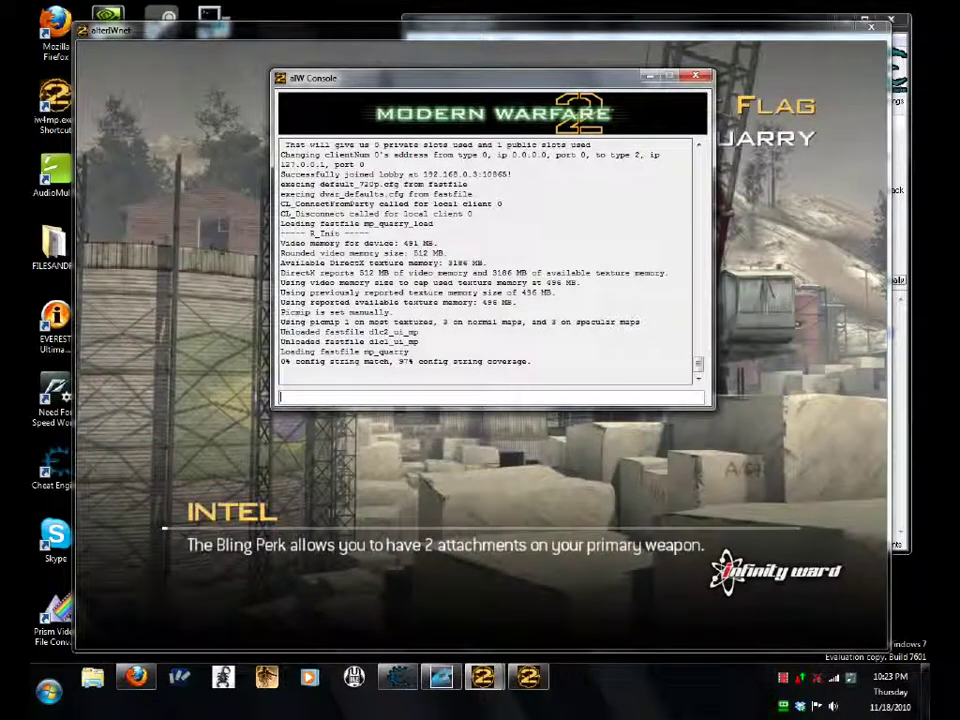
Check the frozen entry in Cheat Engine and enter the Quarry match with an auto-assigned team and the grrr class
{"action": "left_click", "coordinate": [402, 679]}
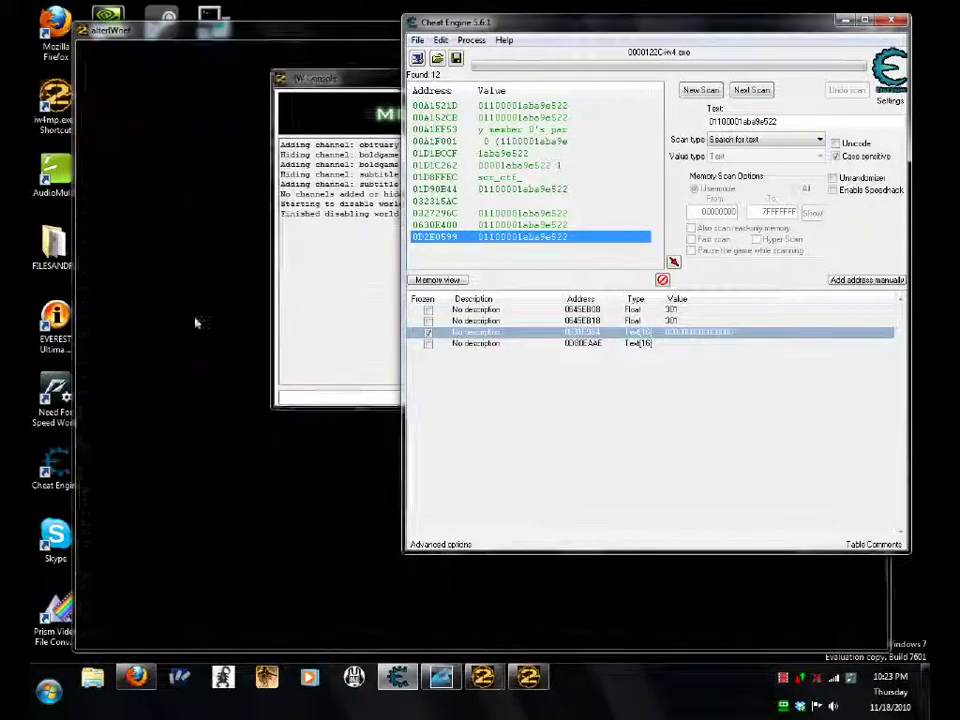
{"action": "left_click", "coordinate": [195, 321]}
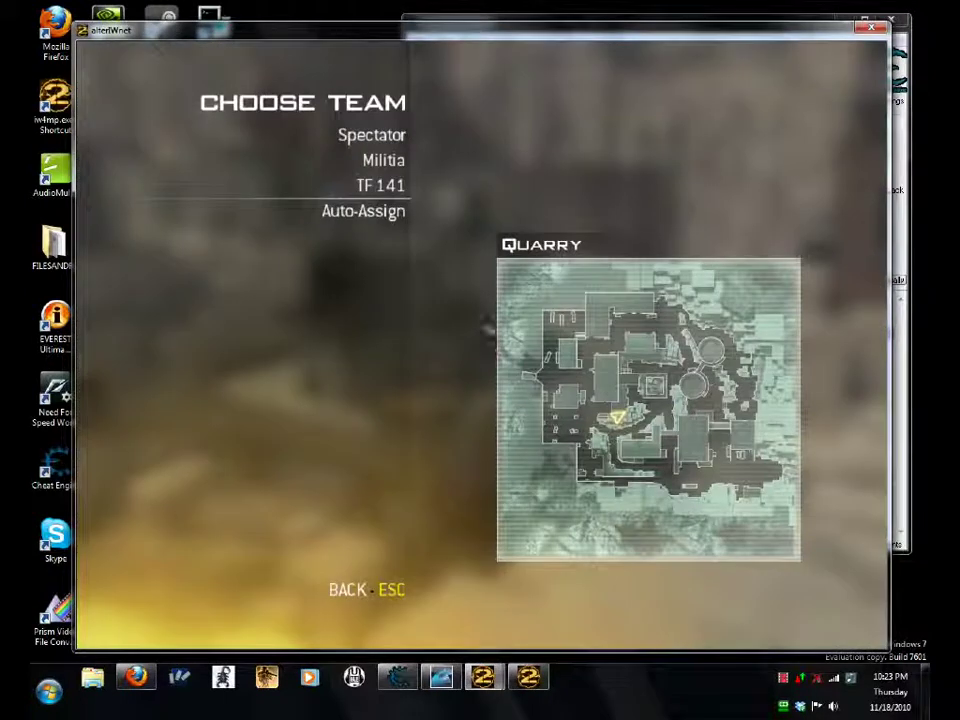
{"action": "left_click", "coordinate": [432, 206]}
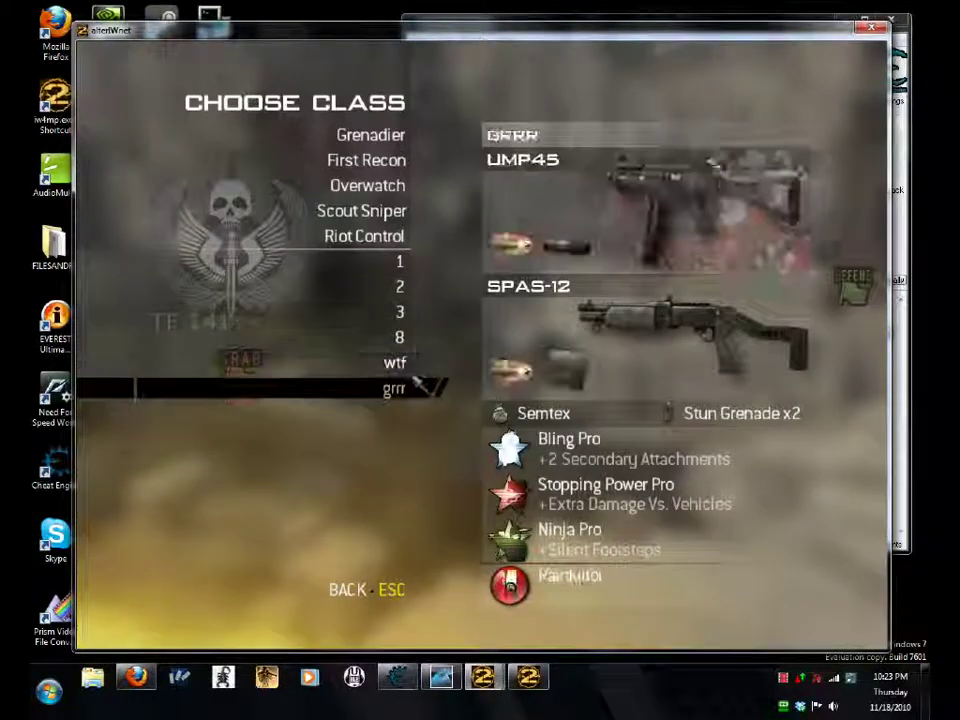
{"action": "left_click", "coordinate": [420, 388]}
Run past the silos and stone blocks into the metal-walled warehouse and fire an aimed shot
{"action": "key", "text": "w"}
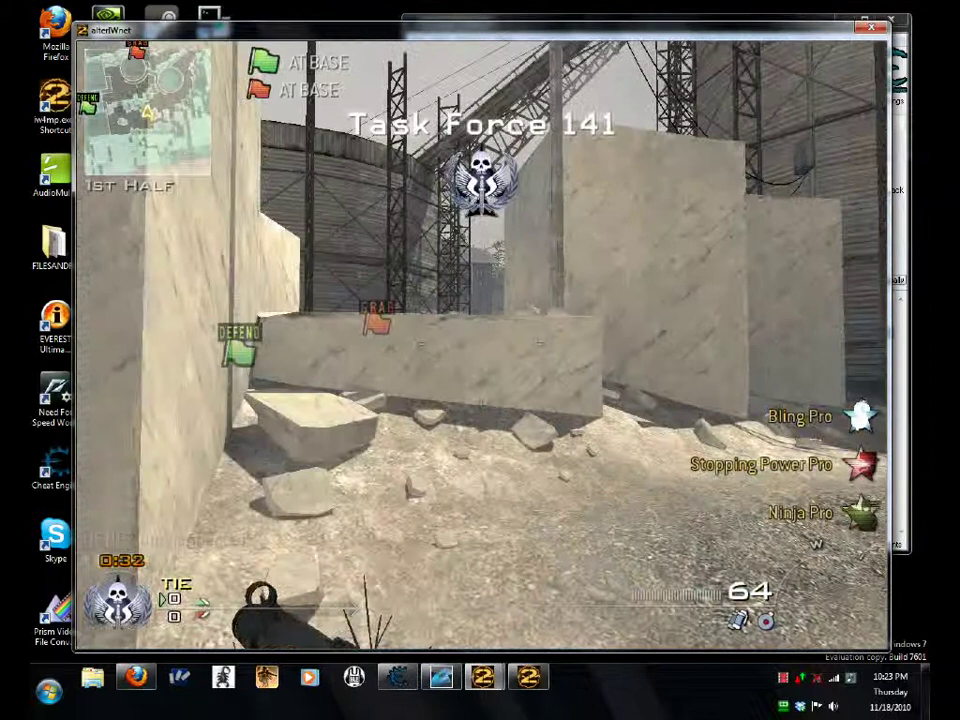
{"action": "key", "text": "space"}
{"action": "key", "text": "w"}
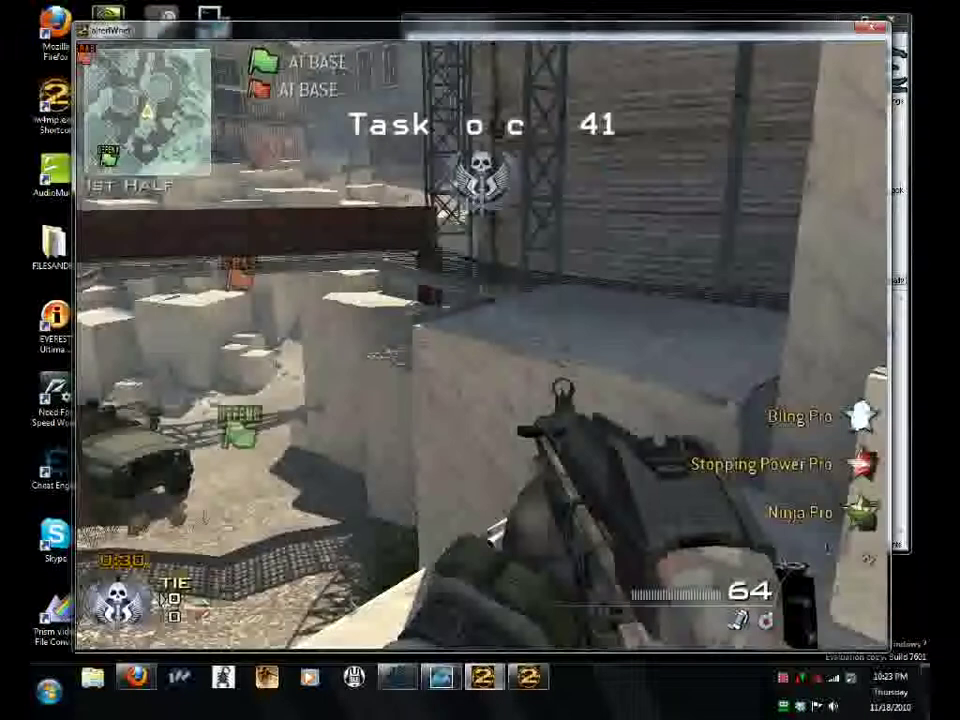
{"action": "key", "text": "w"}
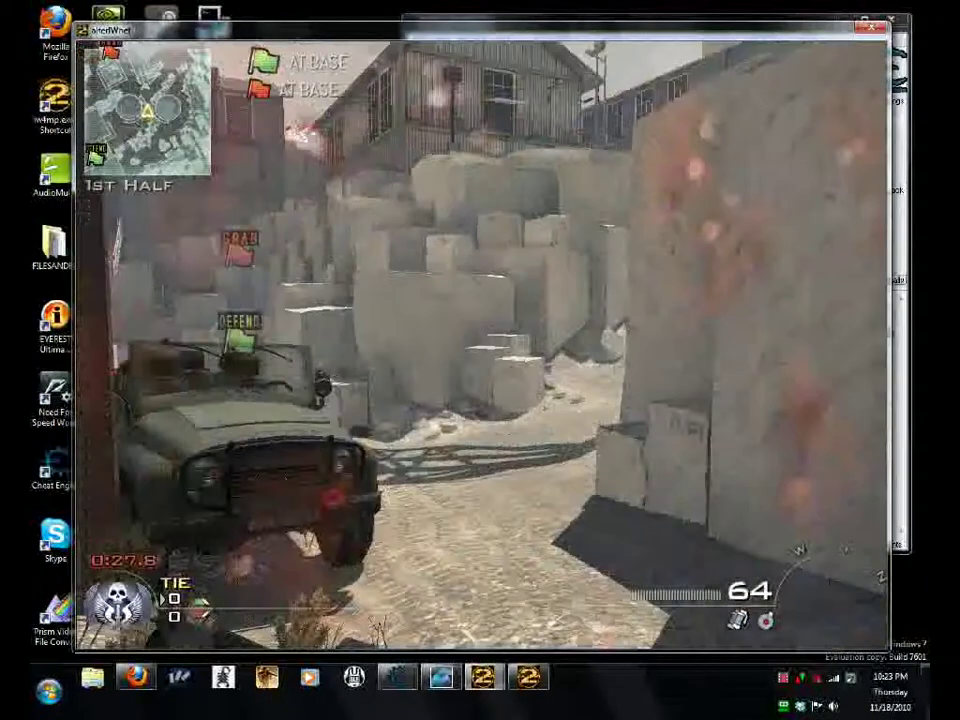
{"action": "key", "text": "w"}
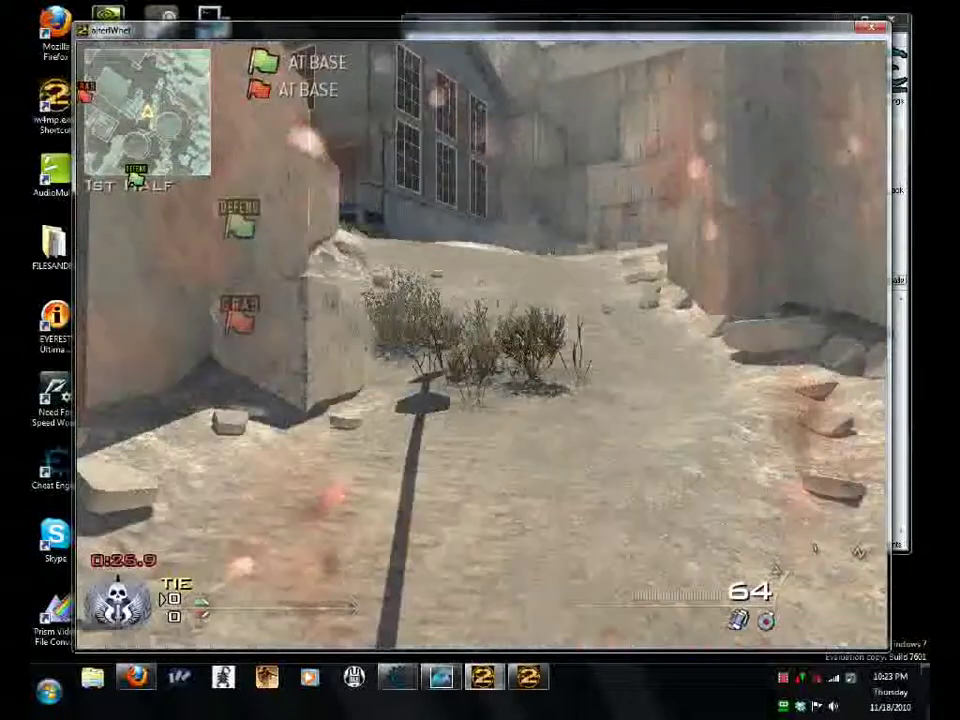
{"action": "key", "text": "w"}
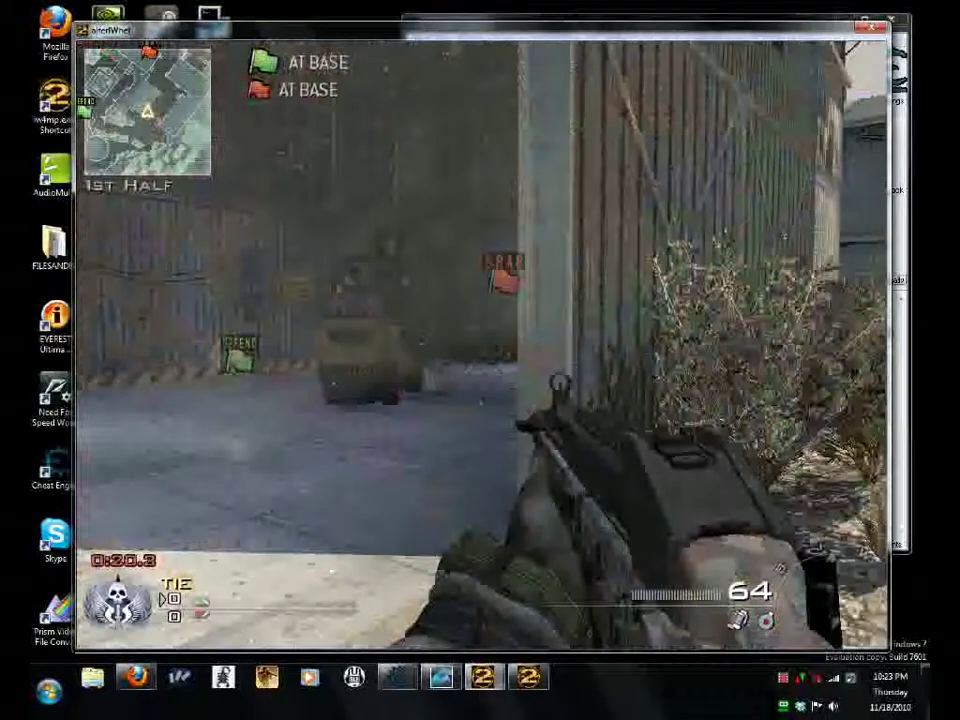
{"action": "key", "text": "w"}
{"action": "key", "text": "w"}
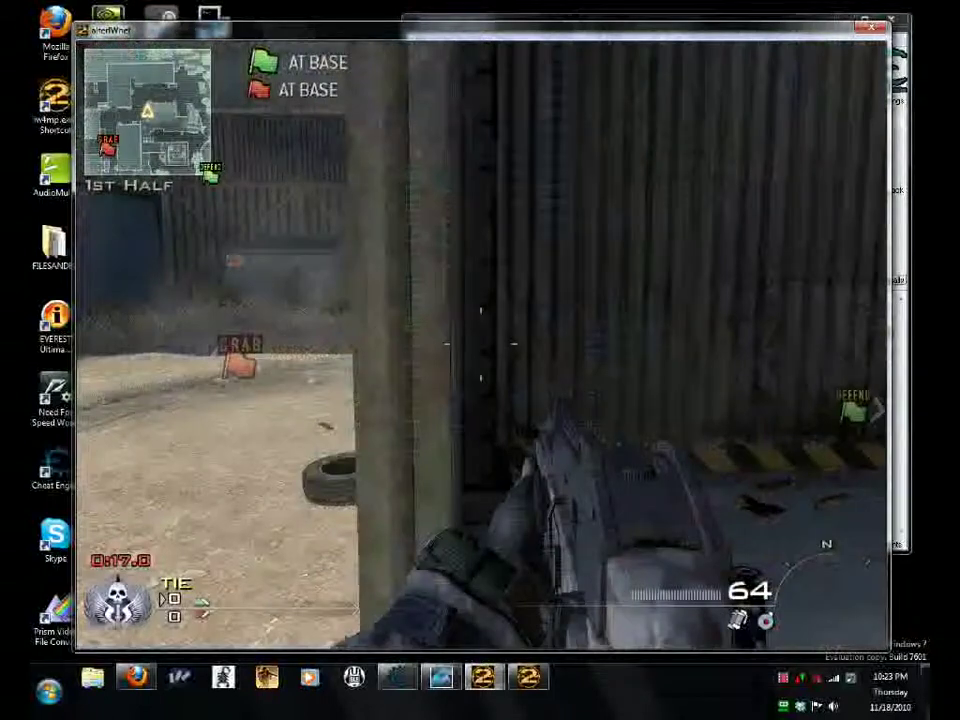
{"action": "right_click", "coordinate": [480, 343]}
{"action": "left_click", "coordinate": [480, 343]}
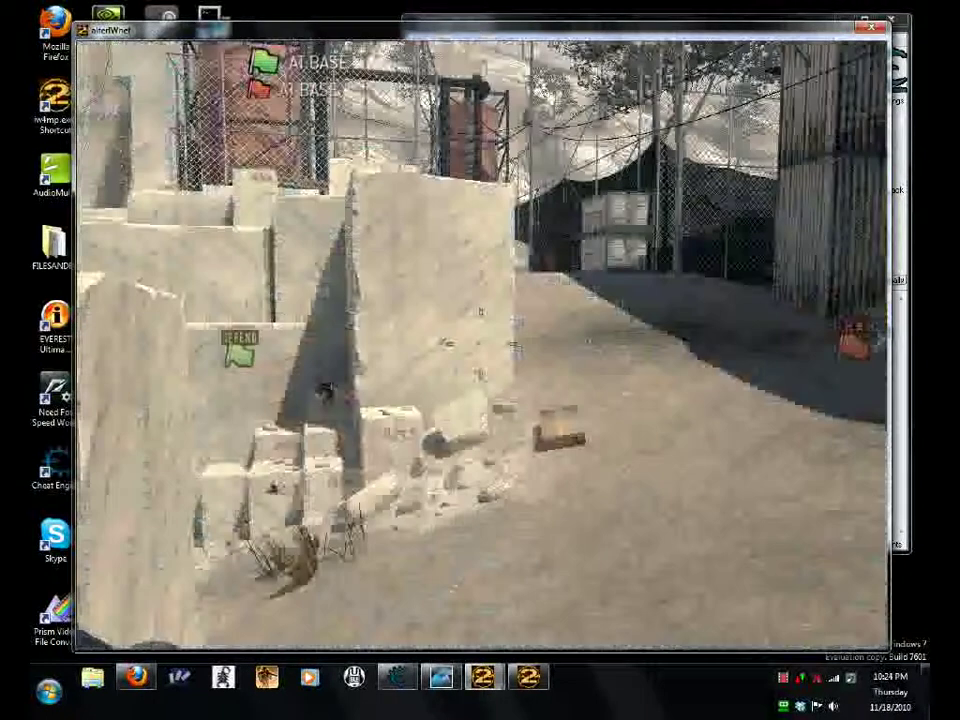
Switch to Cheat Engine and check the two float entries at 0645EB08 and 0645EB18
{"action": "key", "text": "alt+Tab"}
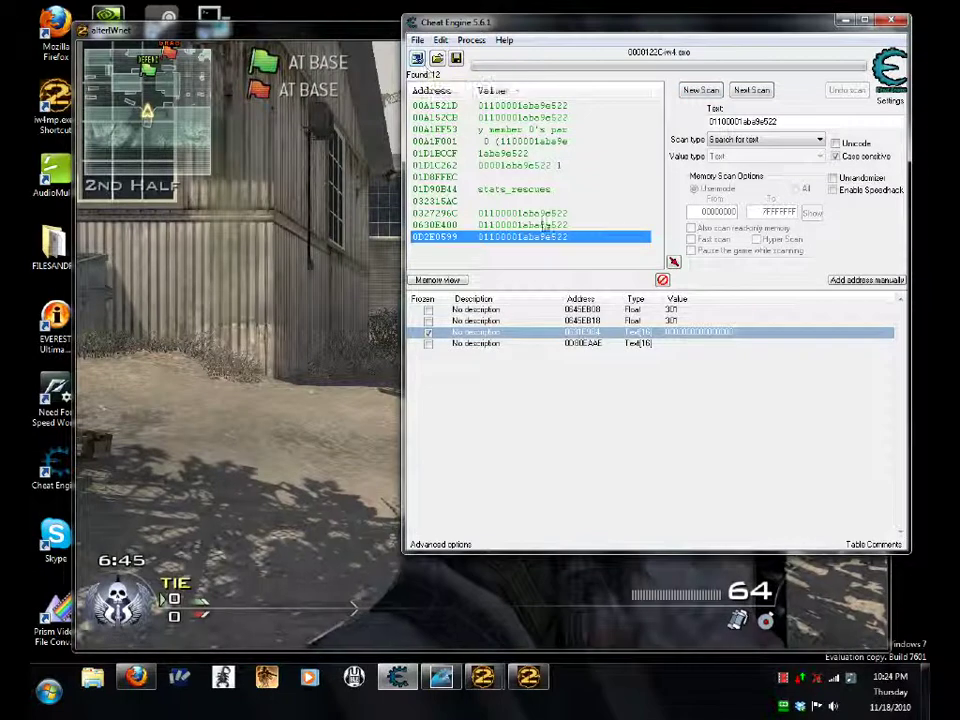
{"action": "left_click", "coordinate": [636, 311]}
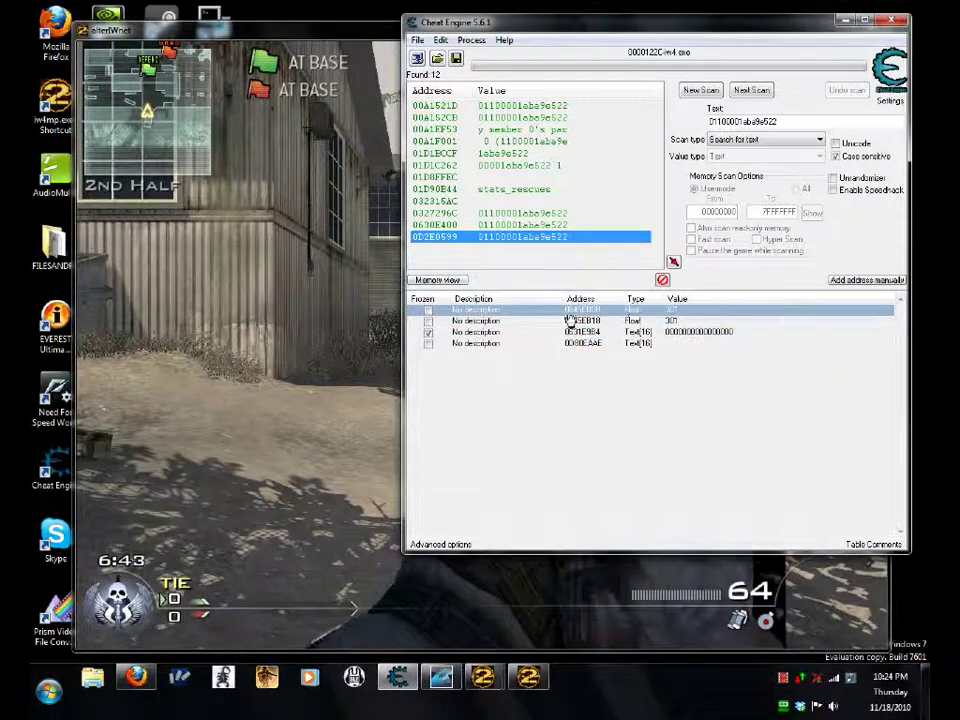
{"action": "left_click", "coordinate": [465, 321]}
{"action": "left_click", "coordinate": [467, 313]}
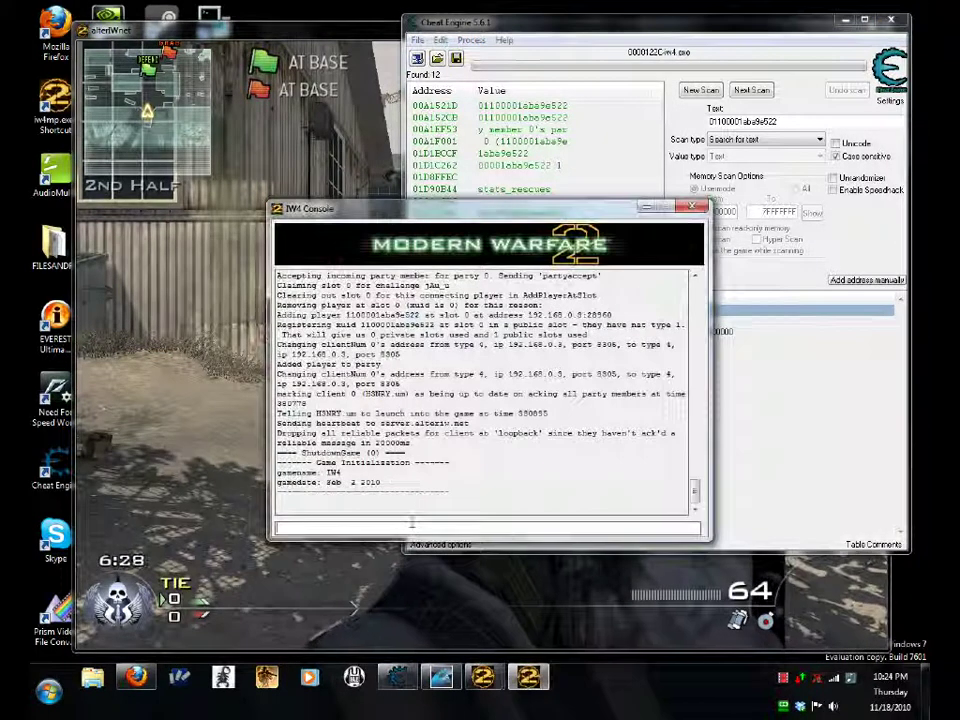
Query the server's current sv_kickbantime value in the IW4 Console
{"action": "type", "text": "sv_"}
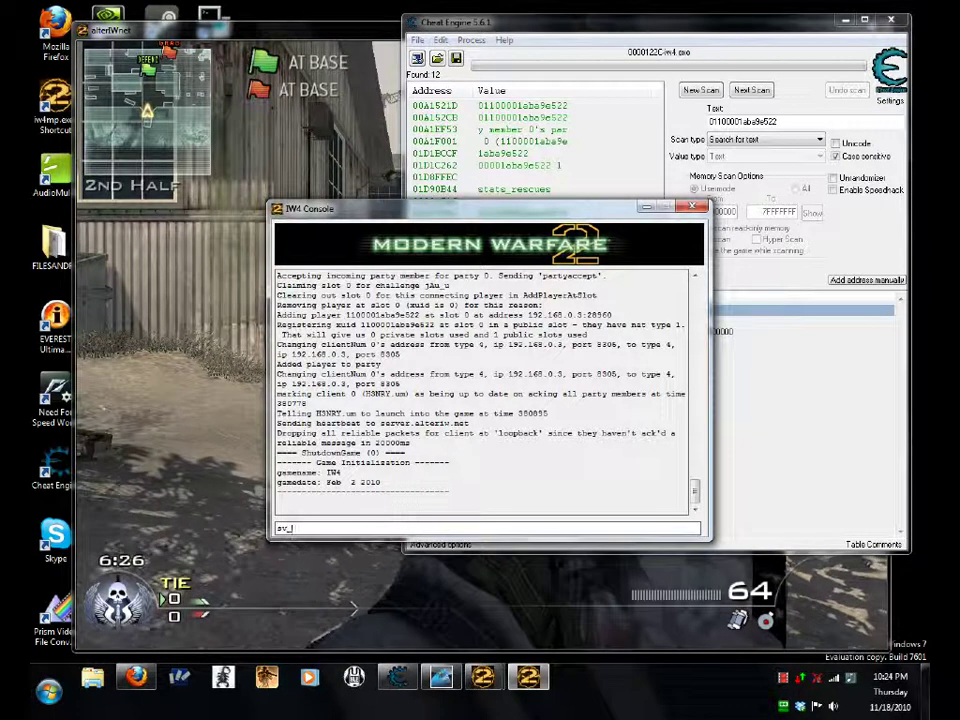
{"action": "type", "text": "kickbantime"}
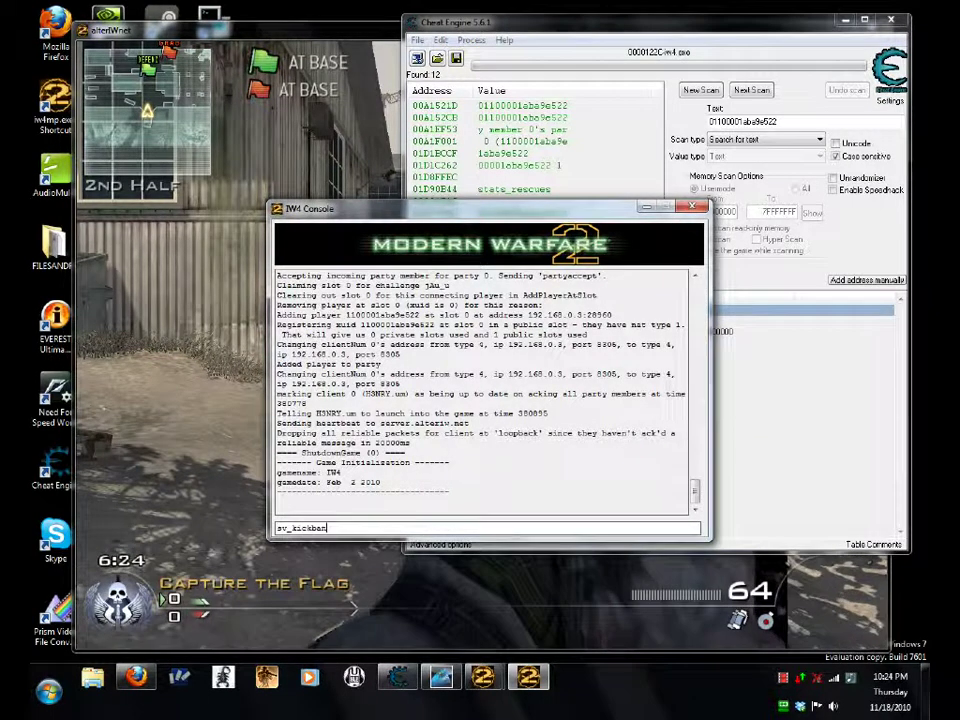
{"action": "key", "text": "Return"}
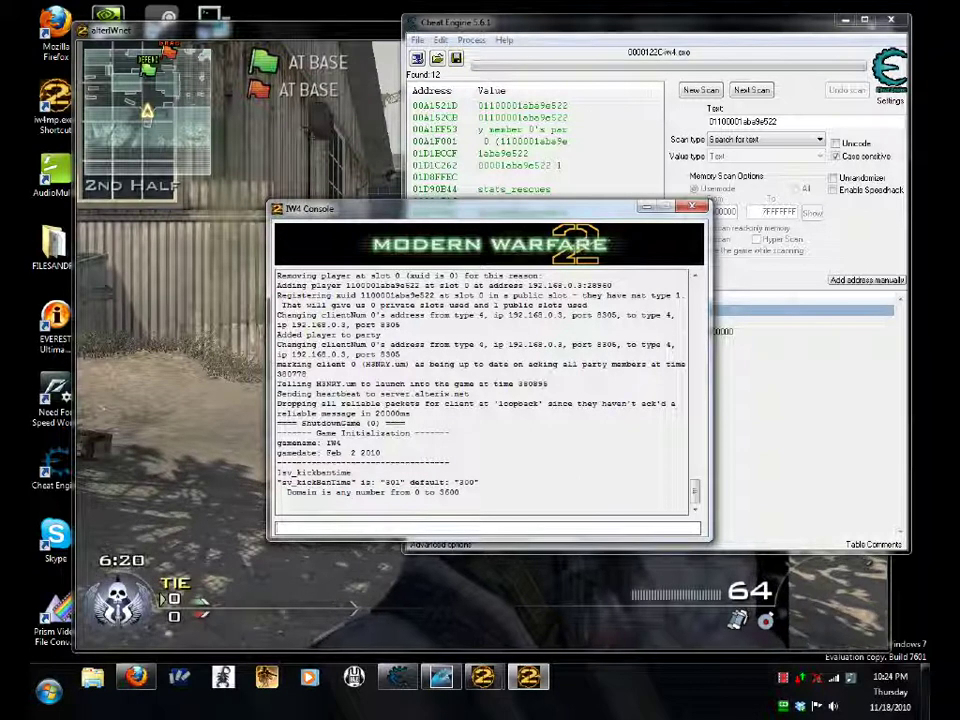
Set sv_kickbantime to 3600 from the console's command line
{"action": "type", "text": "sv_"}
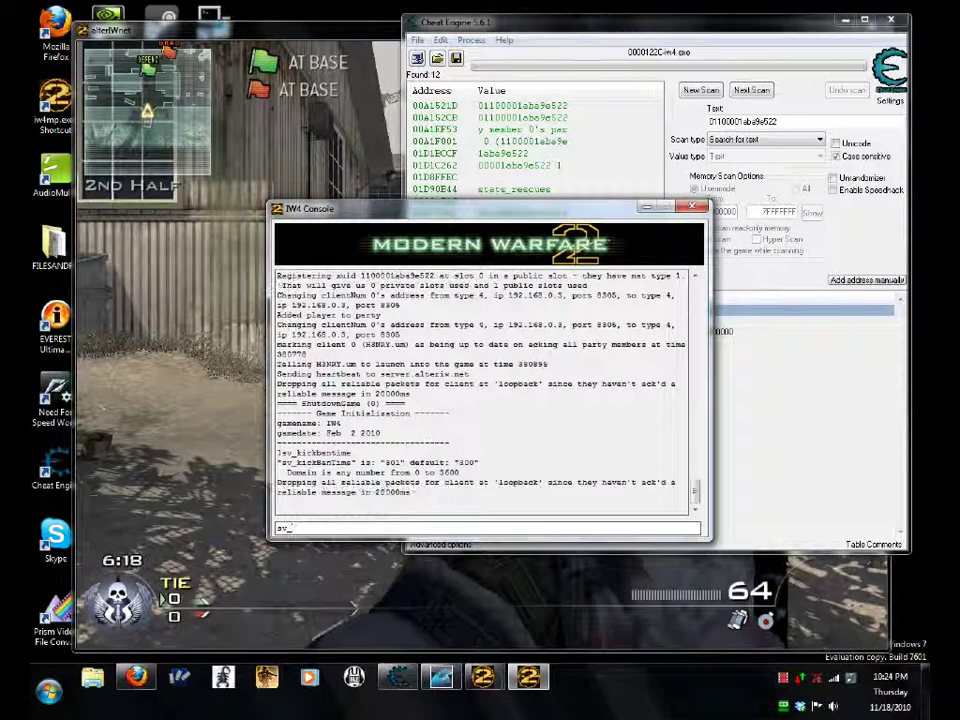
{"action": "type", "text": "kickbantime"}
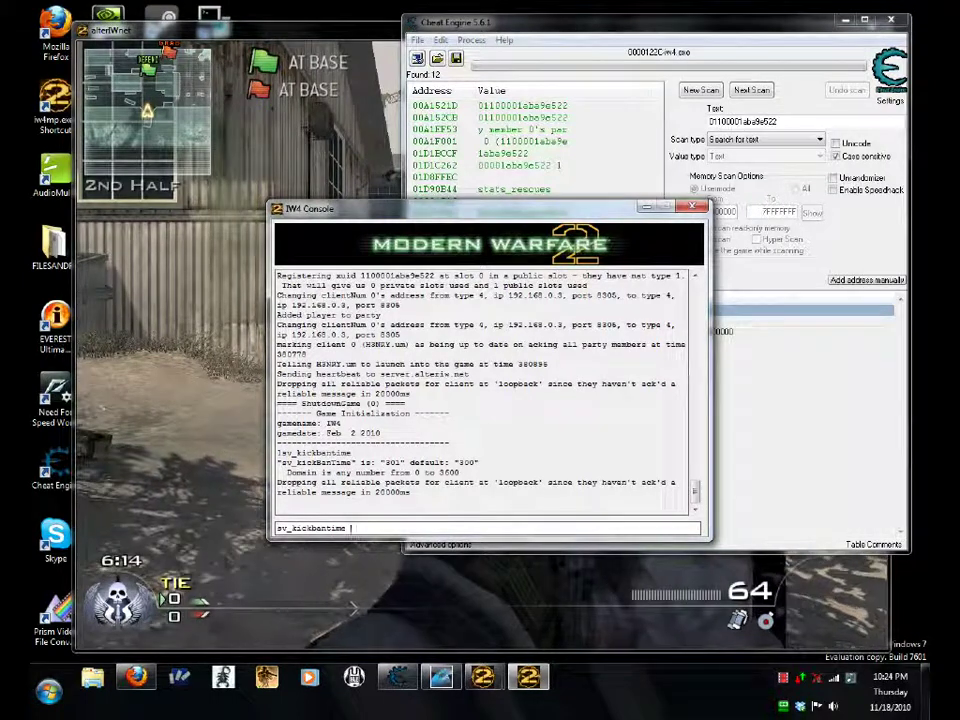
{"action": "type", "text": " 3600"}
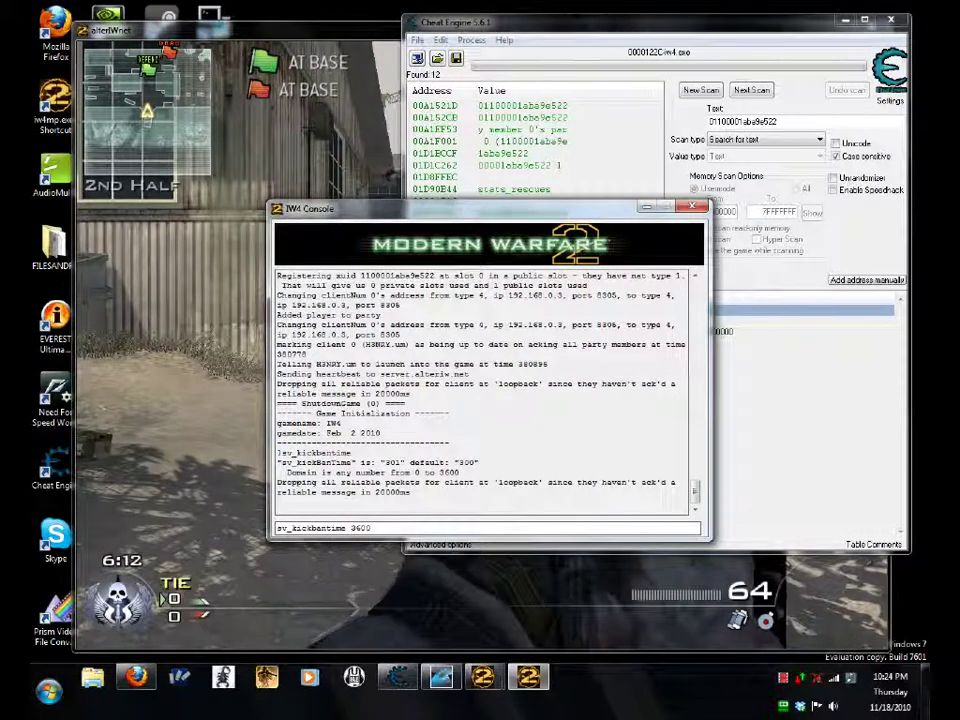
{"action": "key", "text": "Return"}
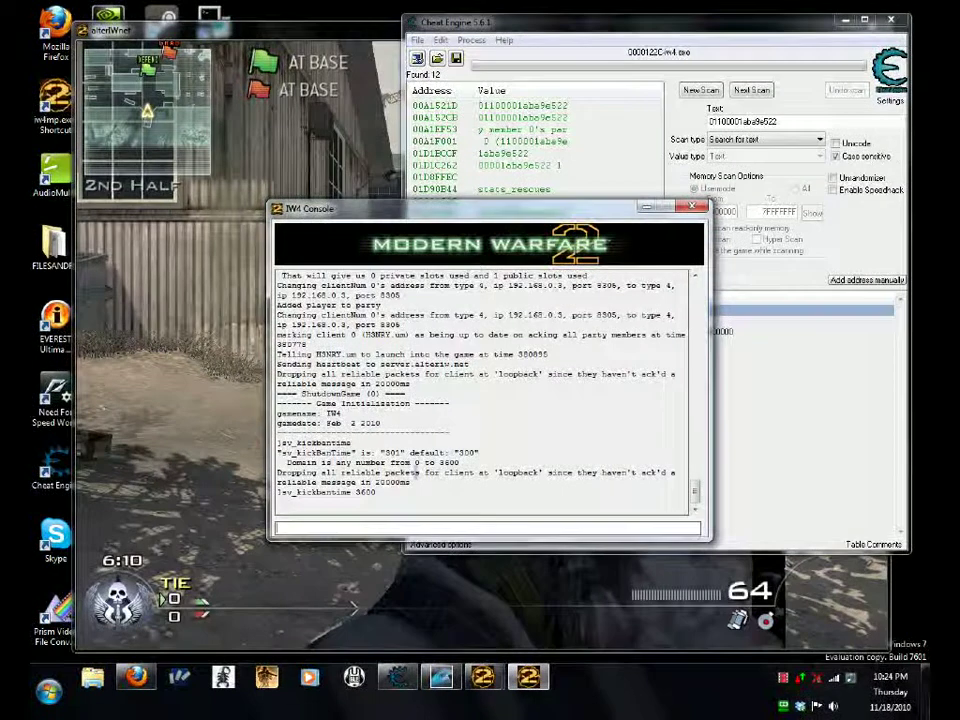
Return to Cheat Engine and freeze the two float entries at 0645EB08 and 0645EB18
{"action": "left_click", "coordinate": [733, 388]}
{"action": "left_click", "coordinate": [685, 312]}
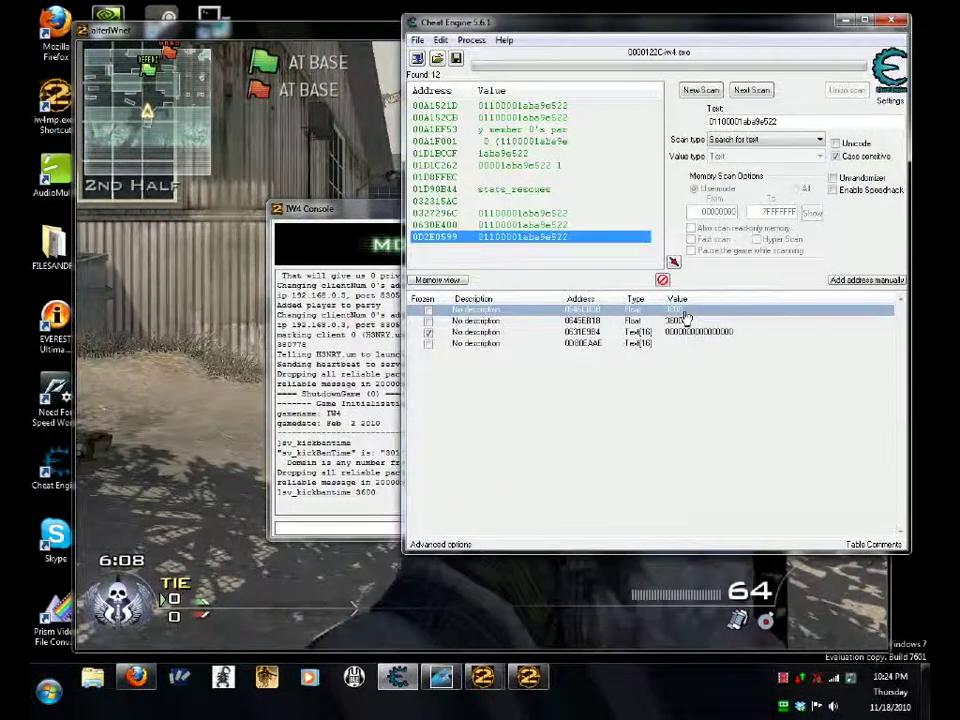
{"action": "left_click", "coordinate": [429, 311]}
{"action": "left_click", "coordinate": [429, 322]}
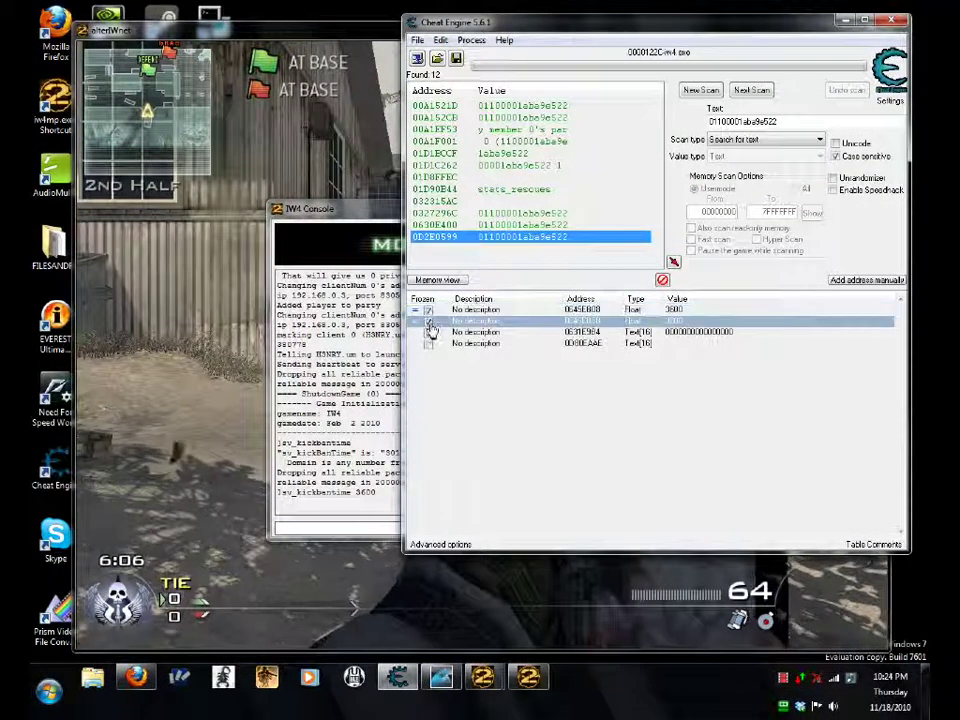
Change the values of both frozen float entries, 0645EB08 and 0645EB18, to 100000
{"action": "double_click", "coordinate": [676, 309]}
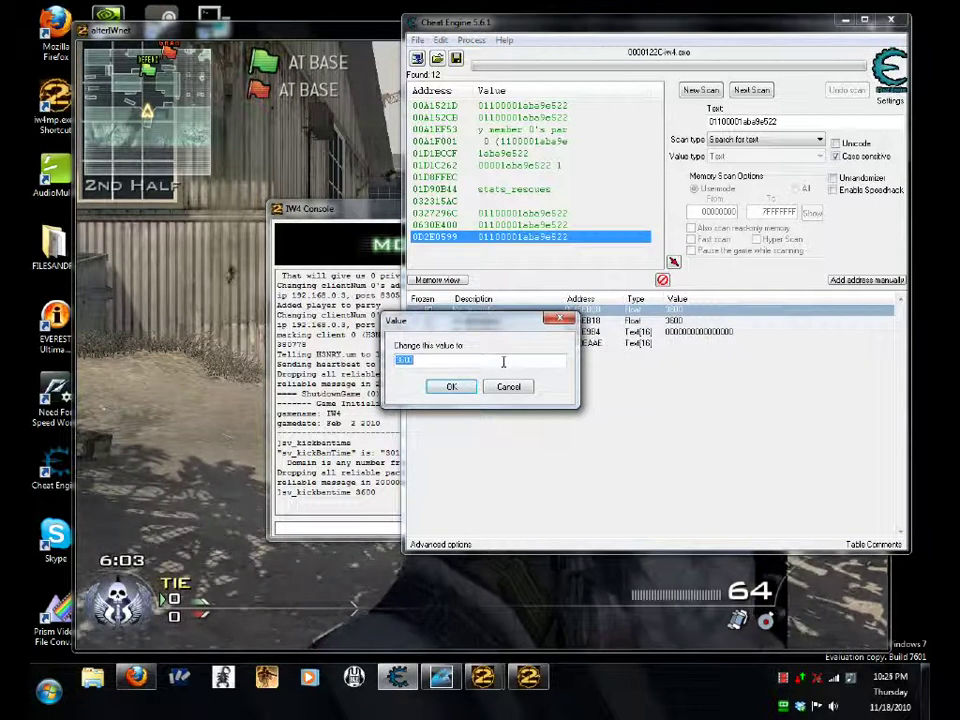
{"action": "key", "text": "BackSpace"}
{"action": "type", "text": "100000"}
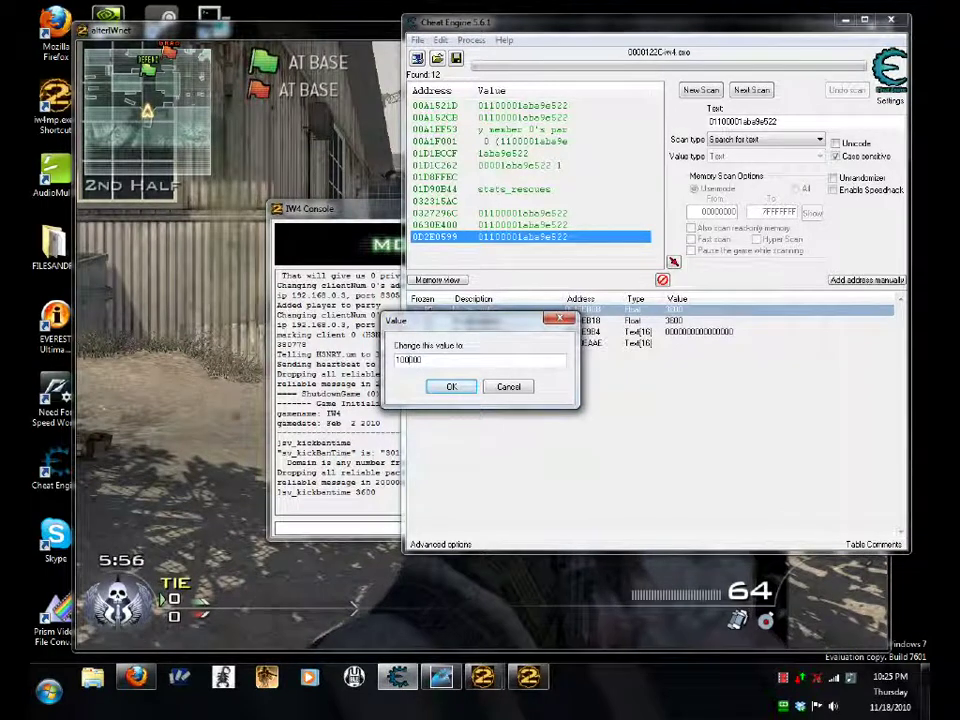
{"action": "left_click", "coordinate": [451, 387]}
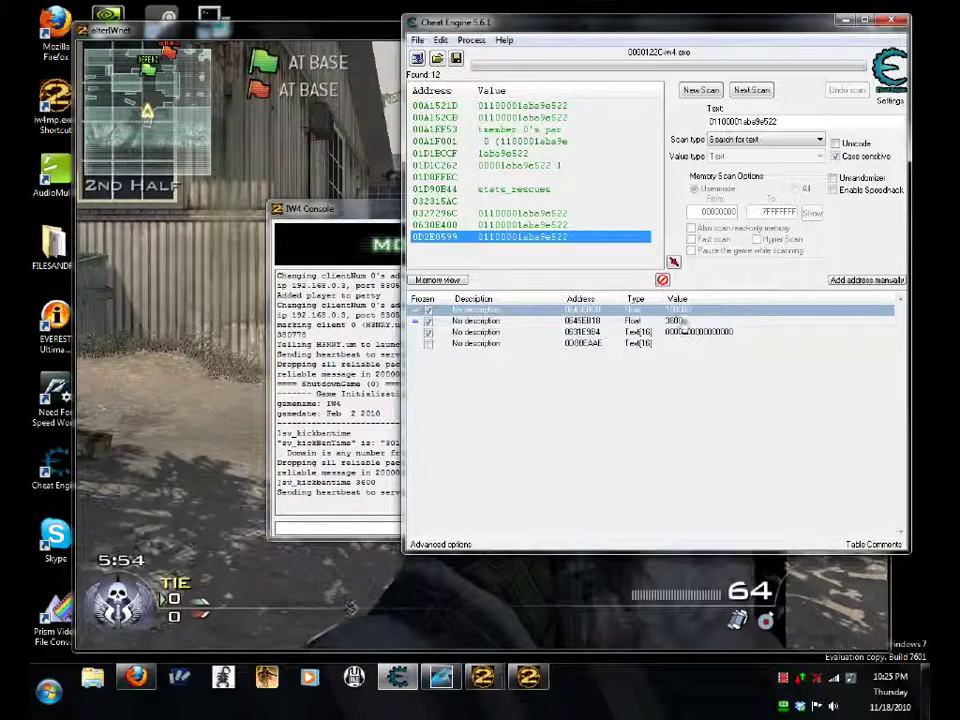
{"action": "double_click", "coordinate": [677, 320]}
{"action": "type", "text": "1"}
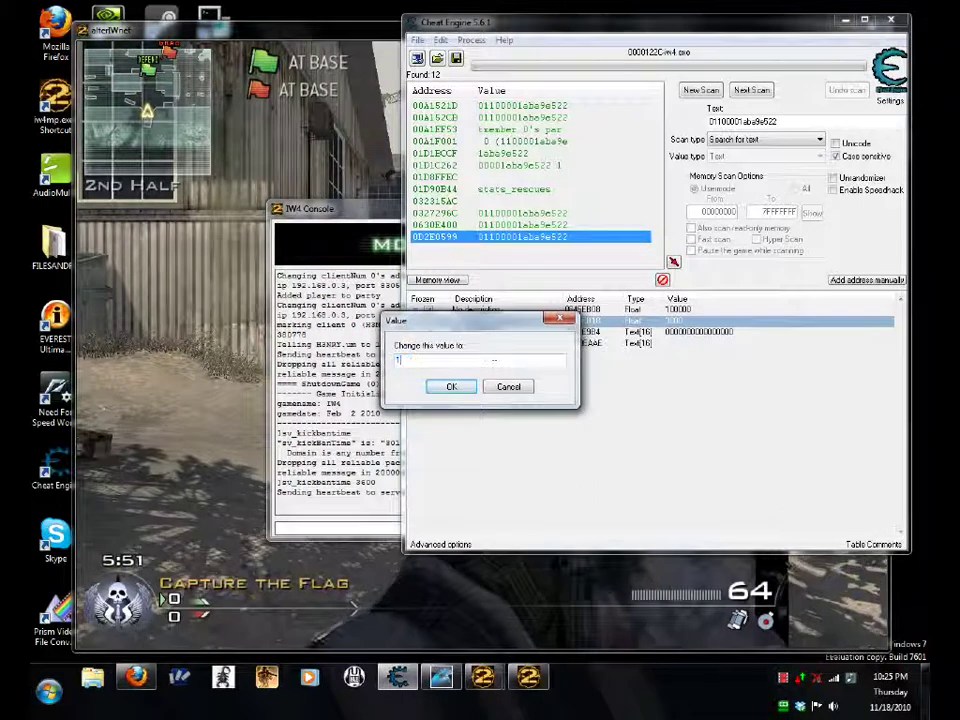
{"action": "type", "text": "00000"}
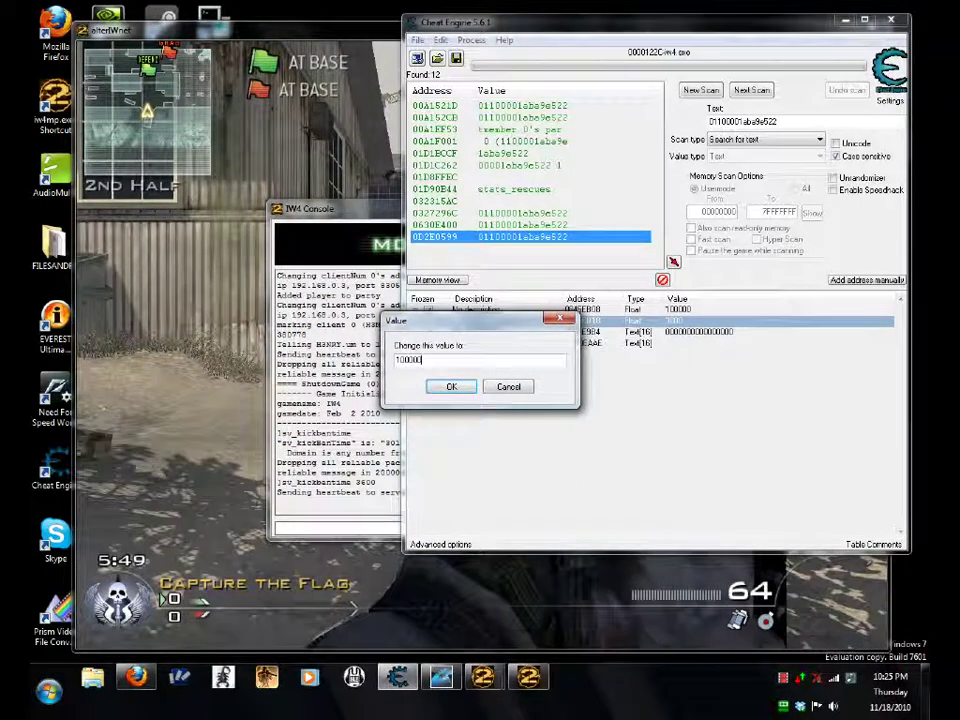
{"action": "left_click", "coordinate": [451, 387]}
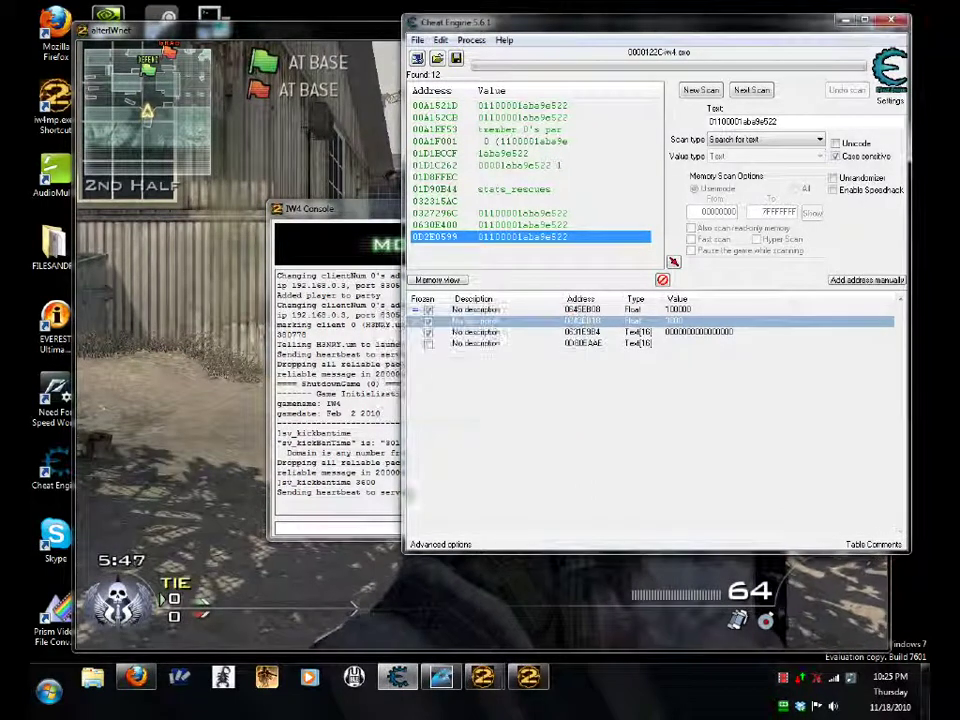
Go back to the IW4 Console and run sv_kickbantime again to read the ban time
{"action": "left_click", "coordinate": [369, 524]}
{"action": "type", "text": "sv_"}
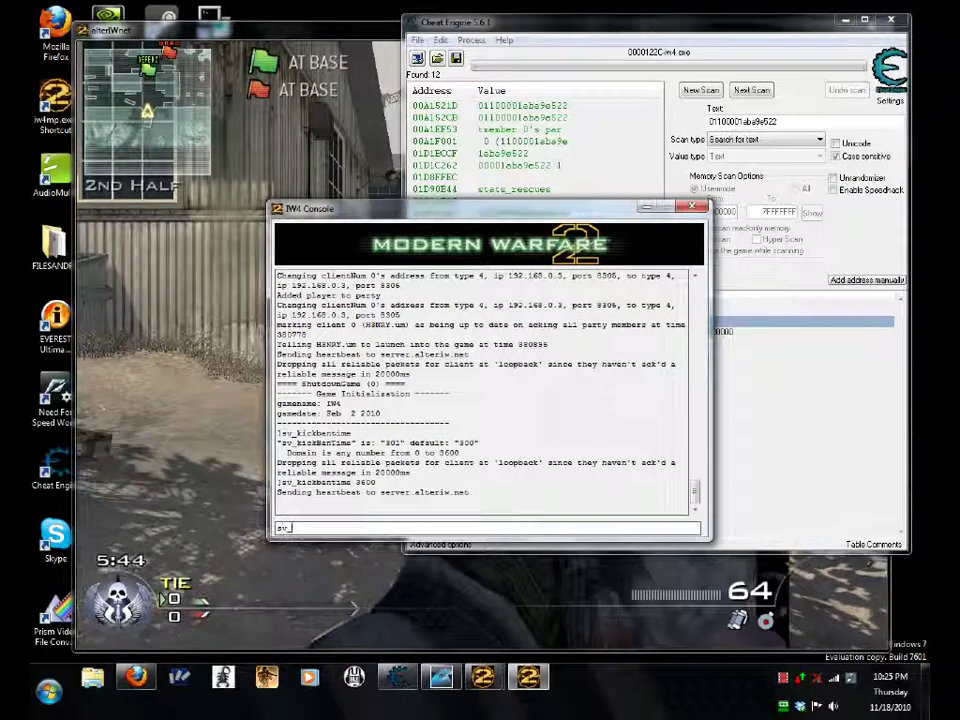
{"action": "type", "text": "kickbantim"}
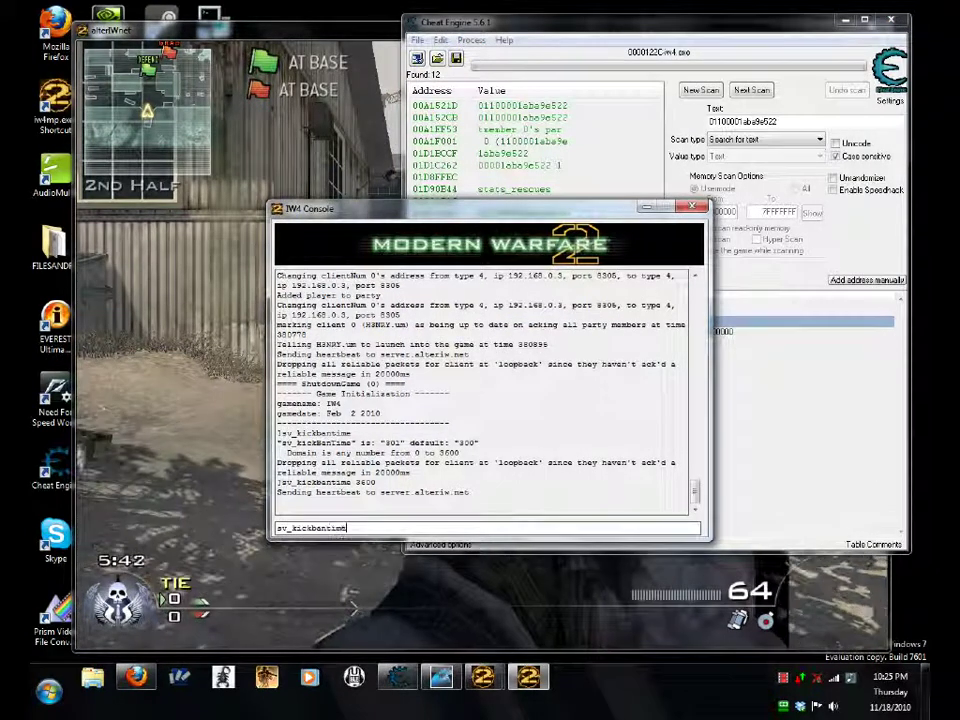
{"action": "type", "text": "e"}
{"action": "key", "text": "Return"}
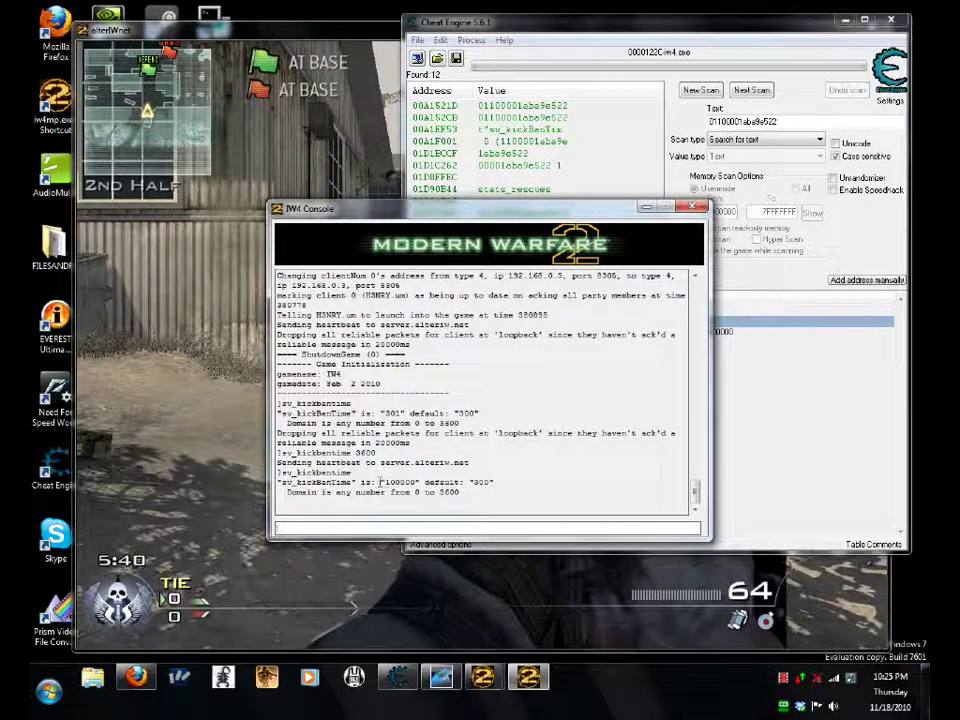
Compare the ban time and allowed range reported in the console with the frozen float entries in Cheat Engine
{"action": "left_click_drag", "start_coordinate": [380, 483], "coordinate": [420, 483]}
{"action": "left_click", "coordinate": [420, 483]}
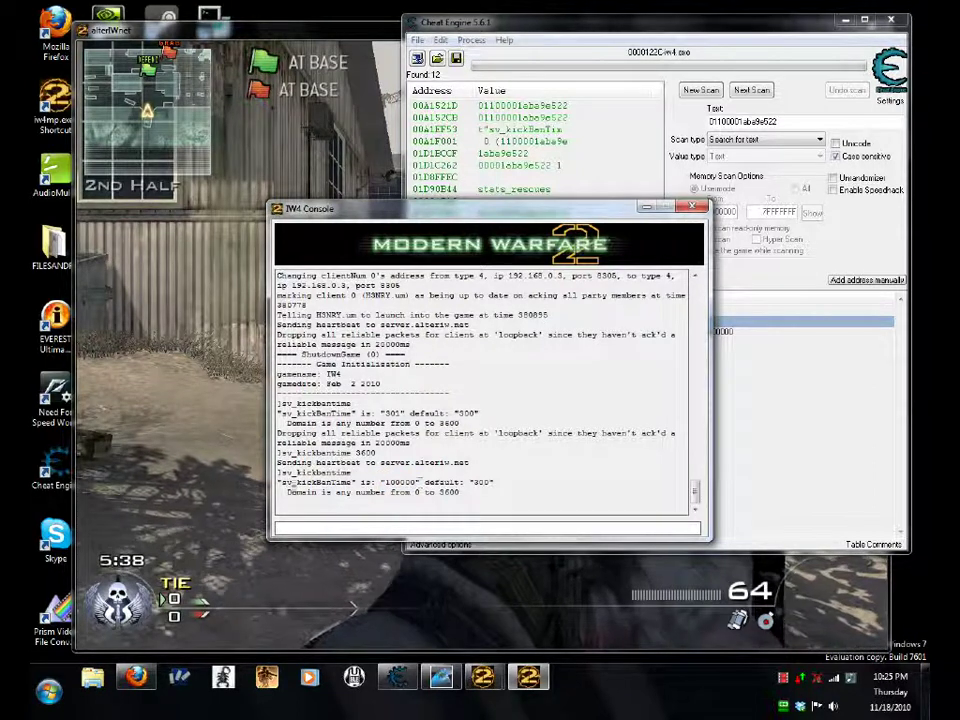
{"action": "left_click_drag", "start_coordinate": [288, 492], "coordinate": [458, 493]}
{"action": "left_click", "coordinate": [460, 494]}
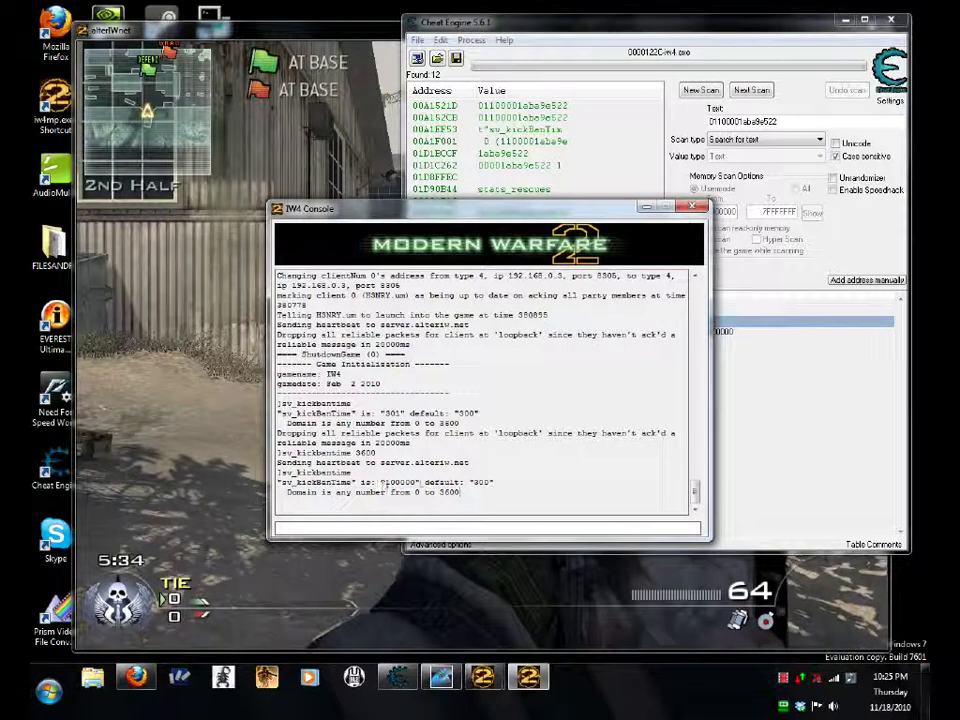
{"action": "left_click", "coordinate": [745, 357]}
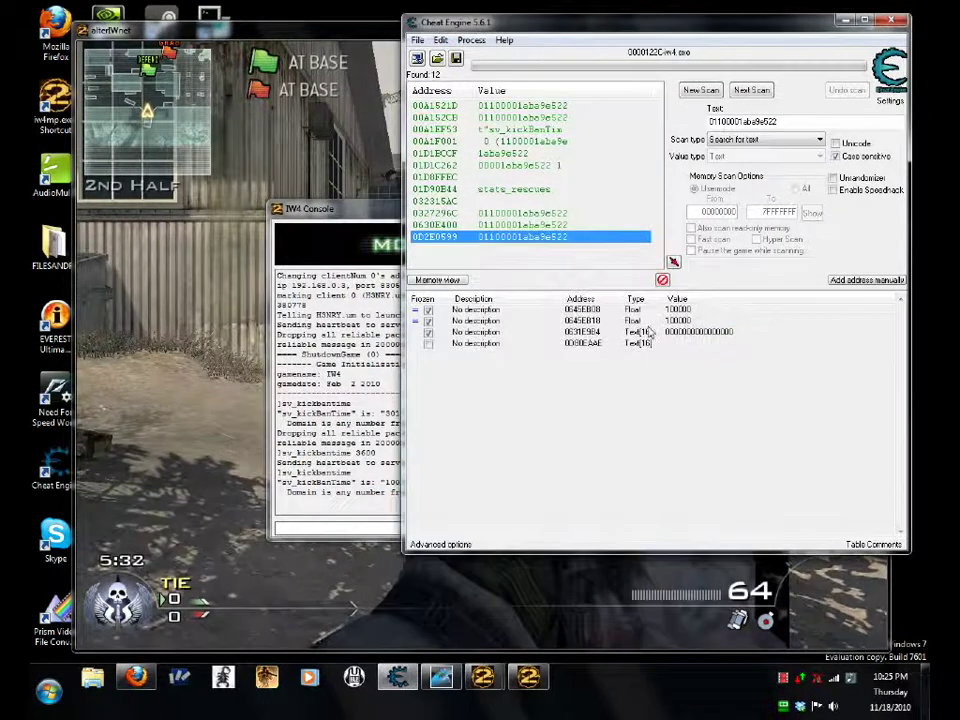
{"action": "left_click", "coordinate": [300, 512]}
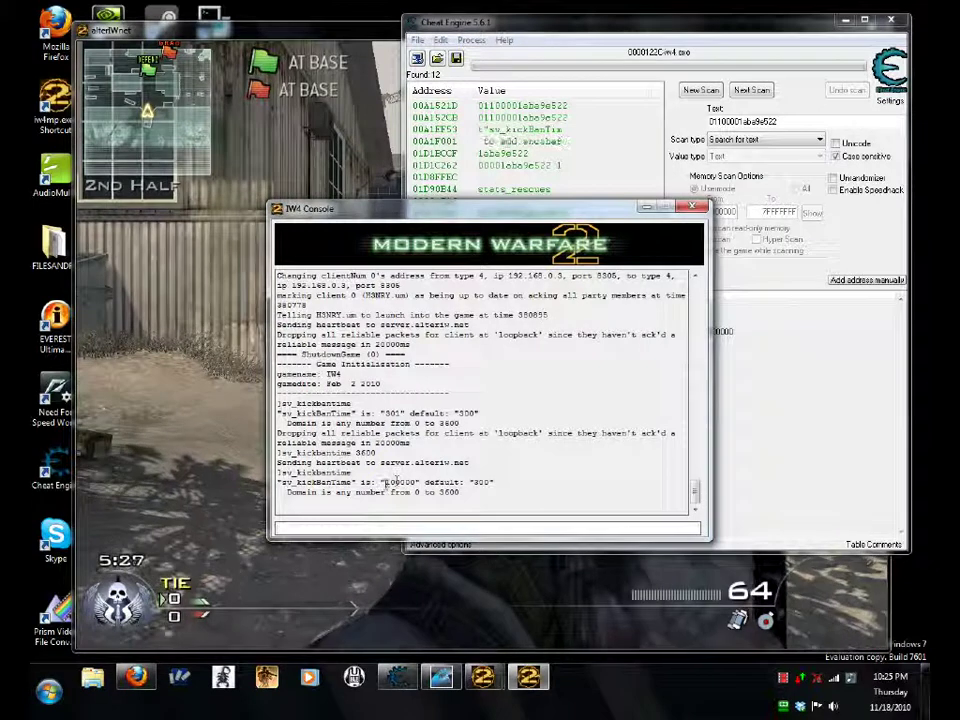
{"action": "double_click", "coordinate": [403, 482]}
{"action": "left_click", "coordinate": [437, 474]}
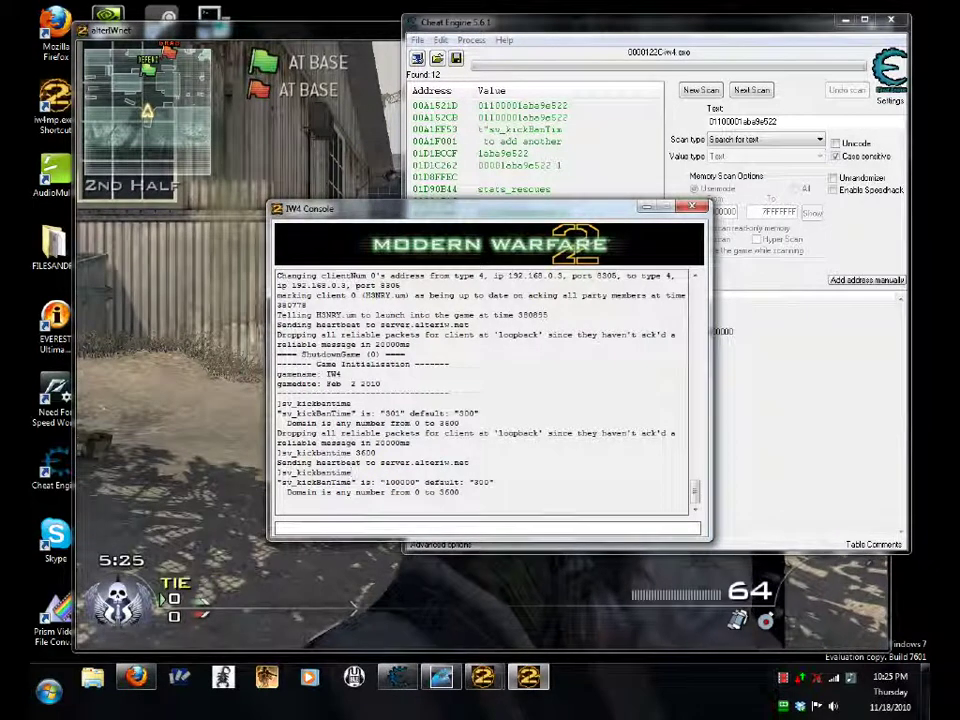
{"action": "left_click", "coordinate": [483, 155]}
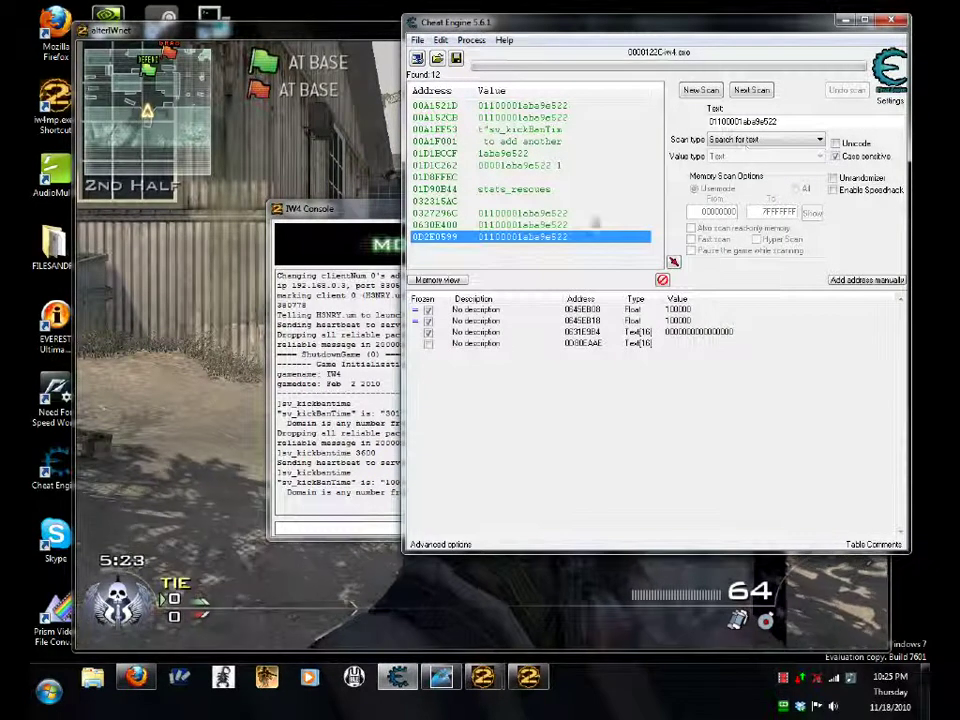